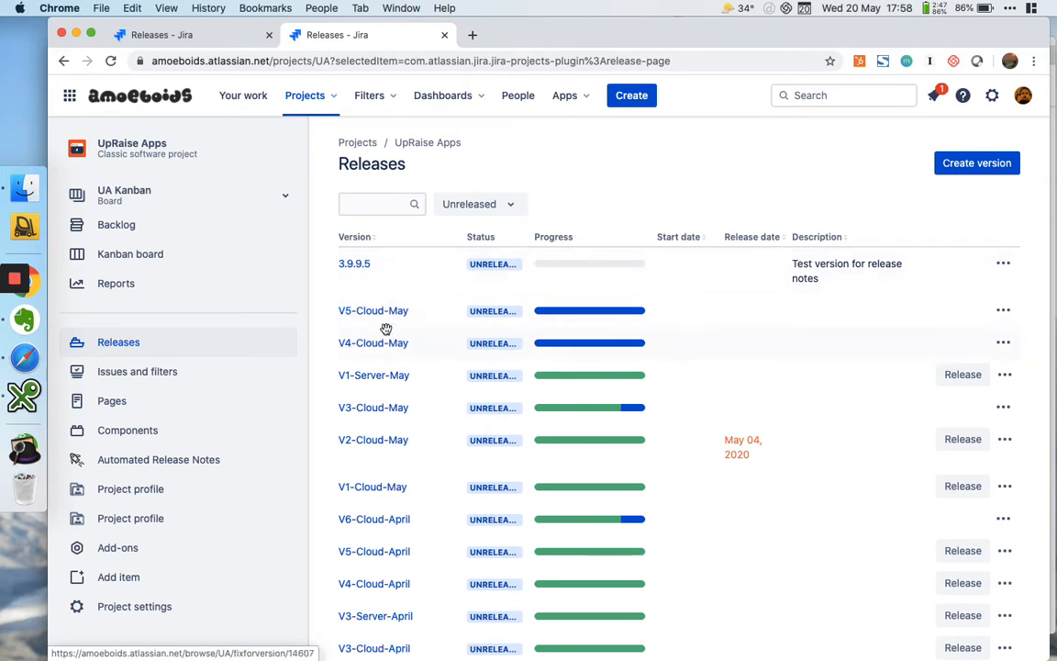
Compare the release lists of the UpRaise for JIRA Server and UpRaise Apps projects, checking both for version 3.9.9.5
click(187, 33)
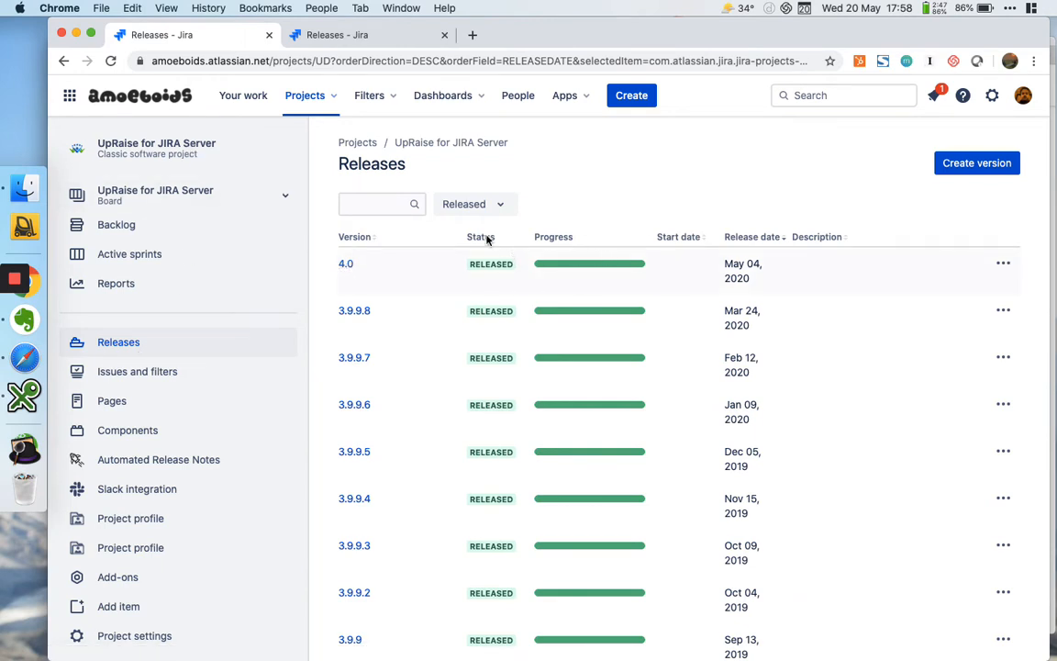
click(336, 39)
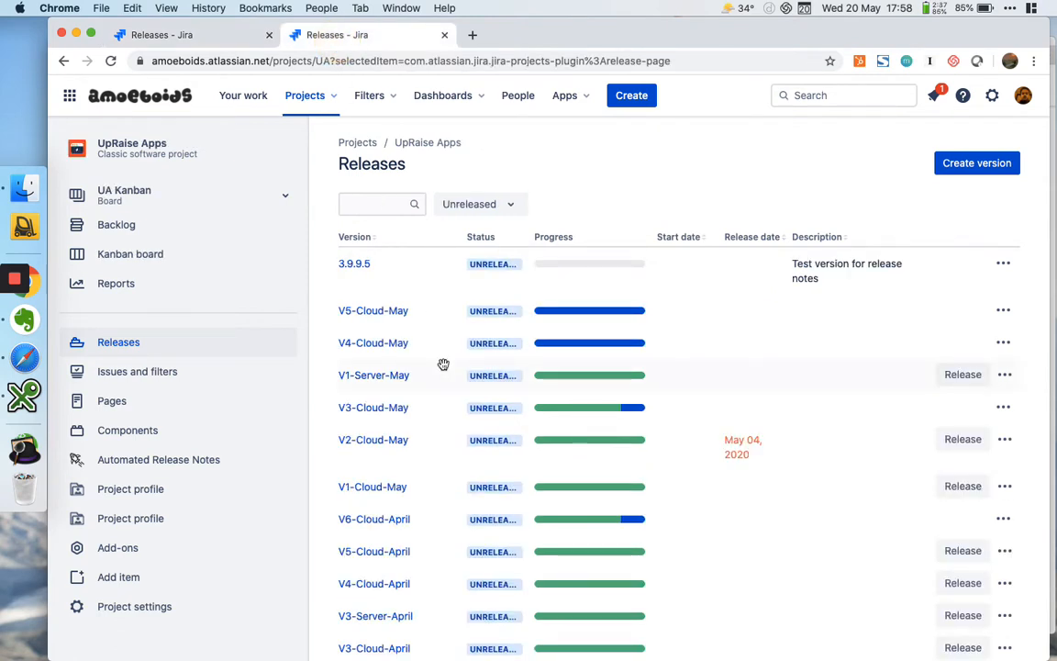
click(183, 34)
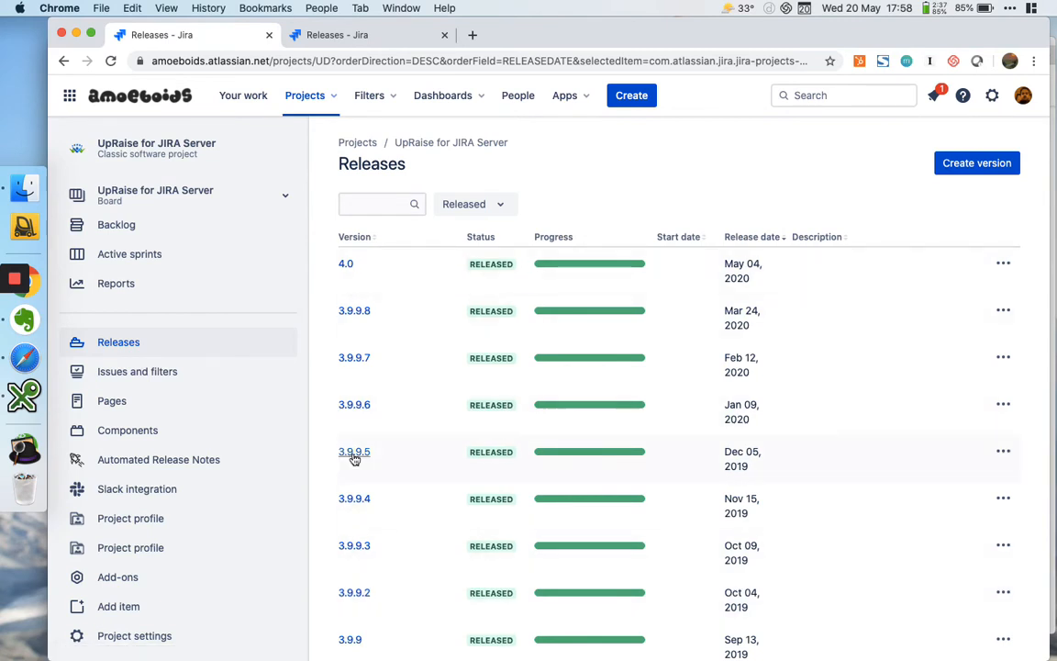
click(335, 34)
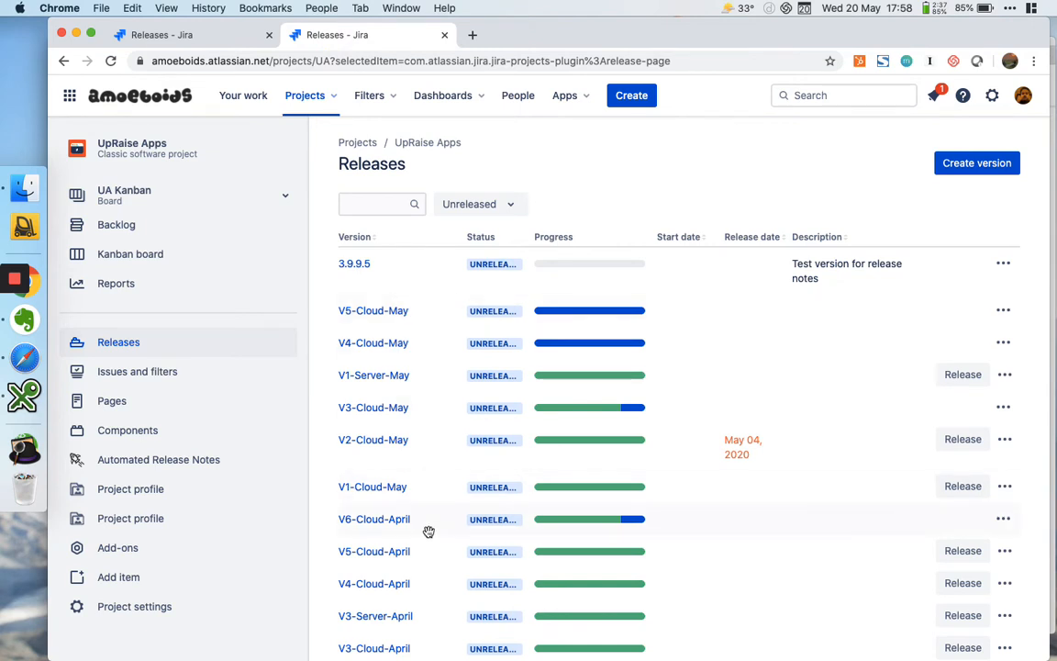
scroll(414, 649, down, 1)
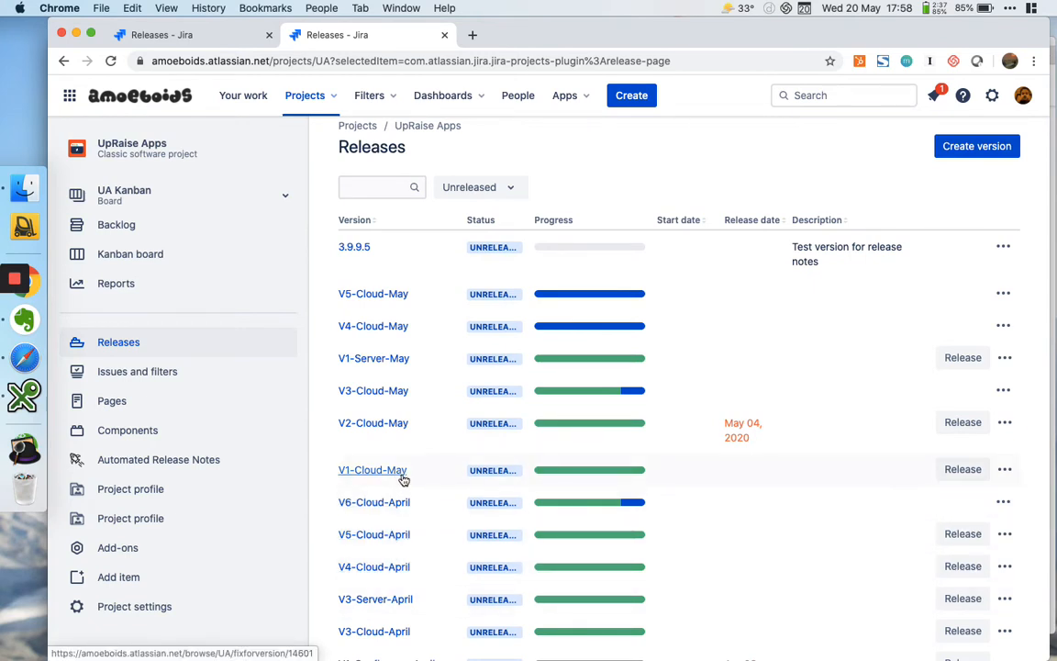
scroll(404, 479, up, 1)
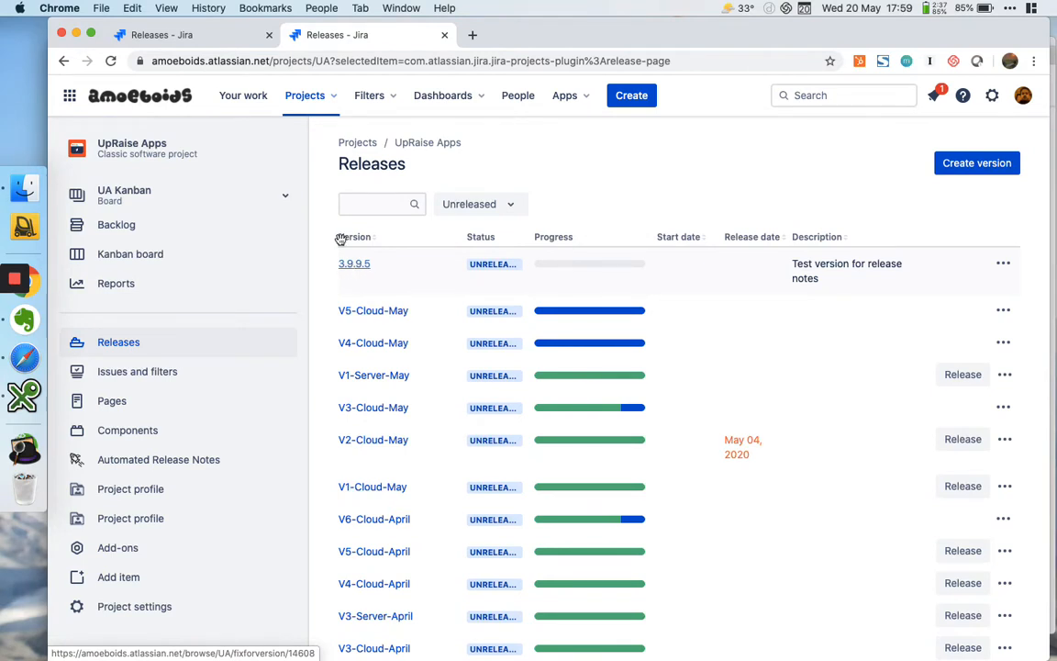
Highlight the UpRaise for JIRA Server project key in the page address and open that project's Automated Release Notes in a new tab
click(193, 35)
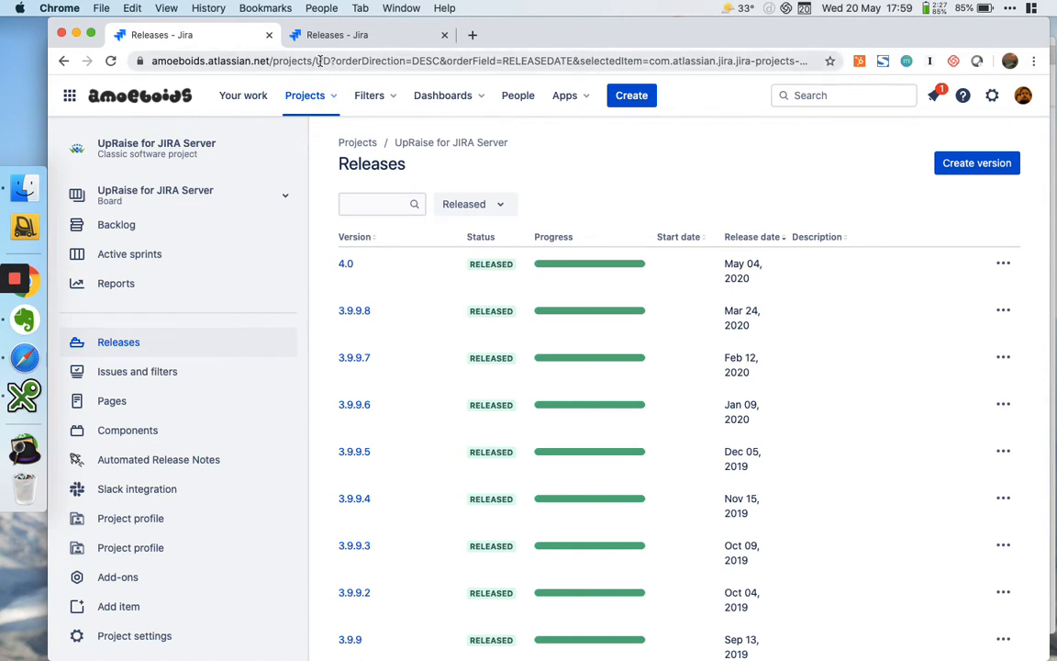
double_click(359, 61)
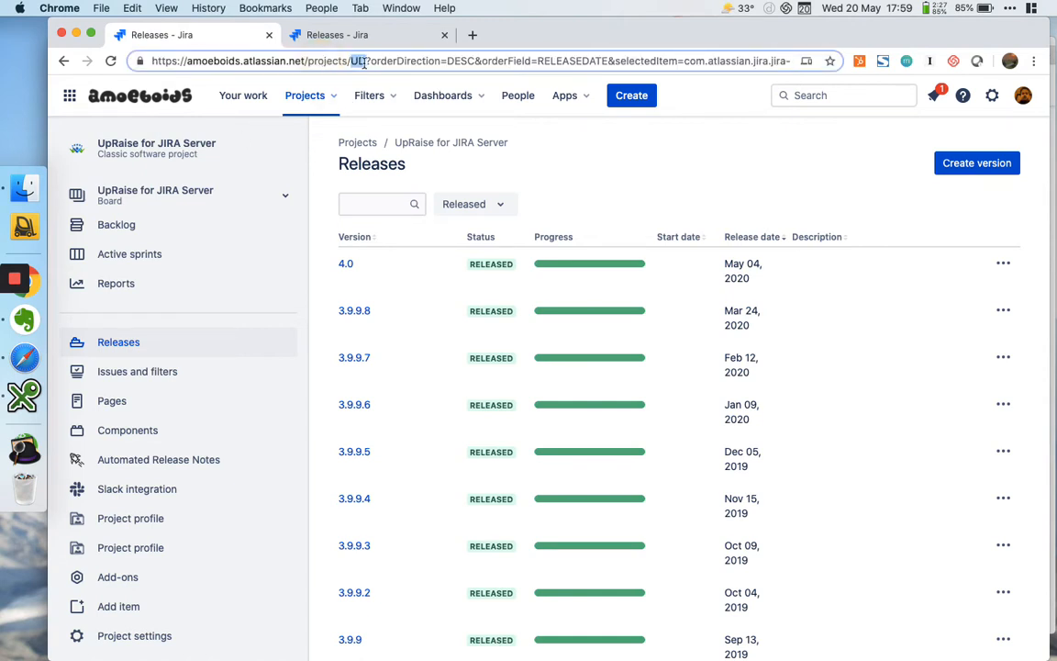
click(632, 169)
right_click(178, 458)
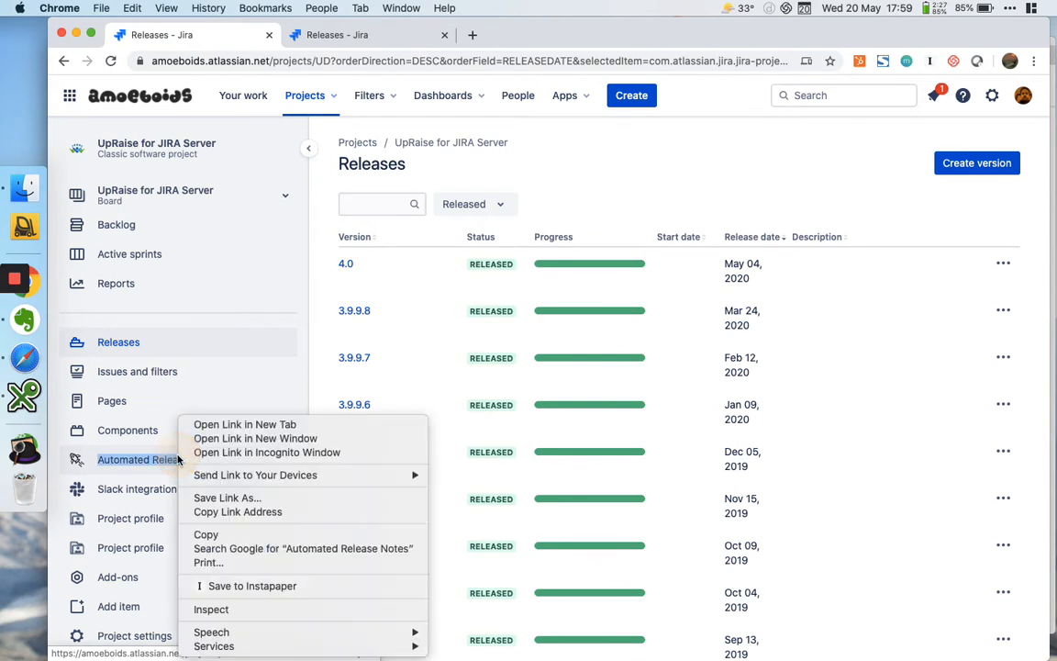
click(236, 424)
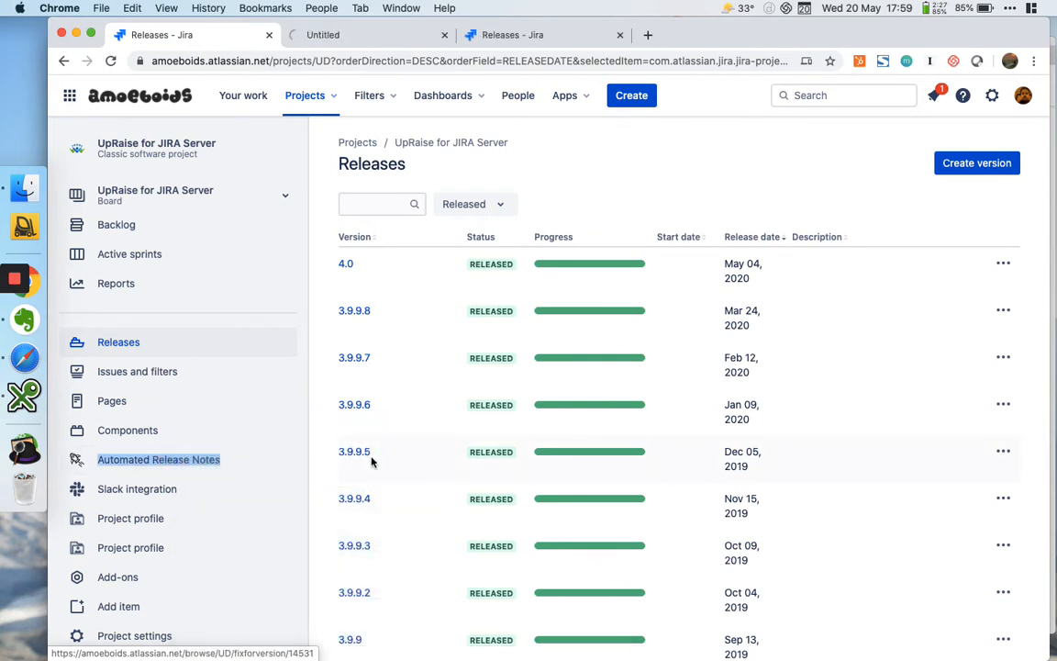
Open the UpRaise Apps project's Automated Release Notes in a new tab and highlight its project key in the releases page address
click(518, 37)
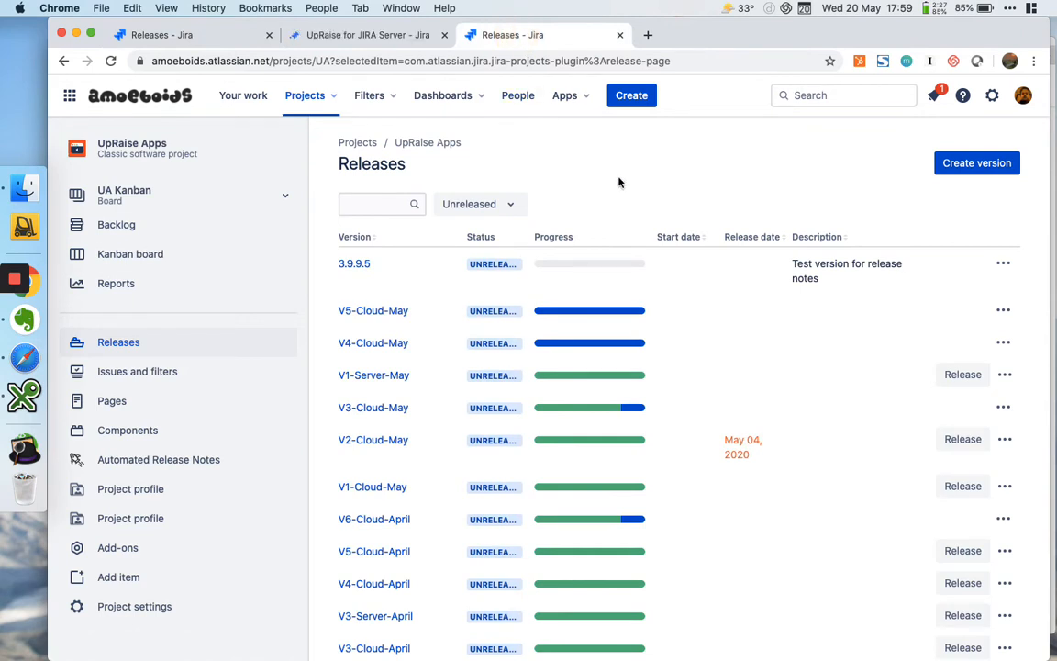
right_click(184, 466)
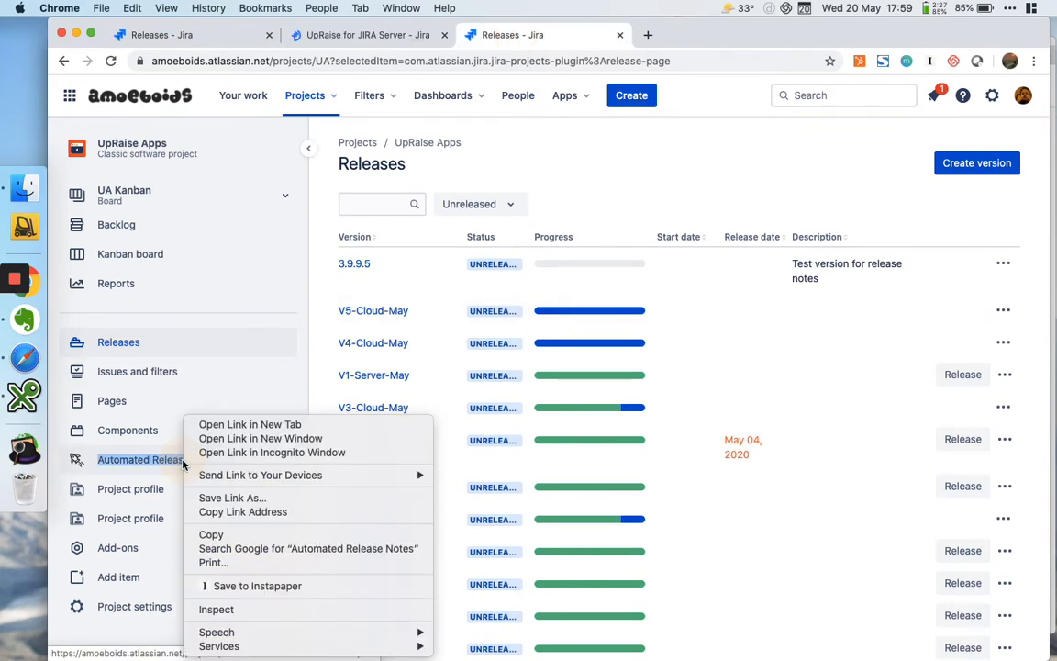
click(224, 425)
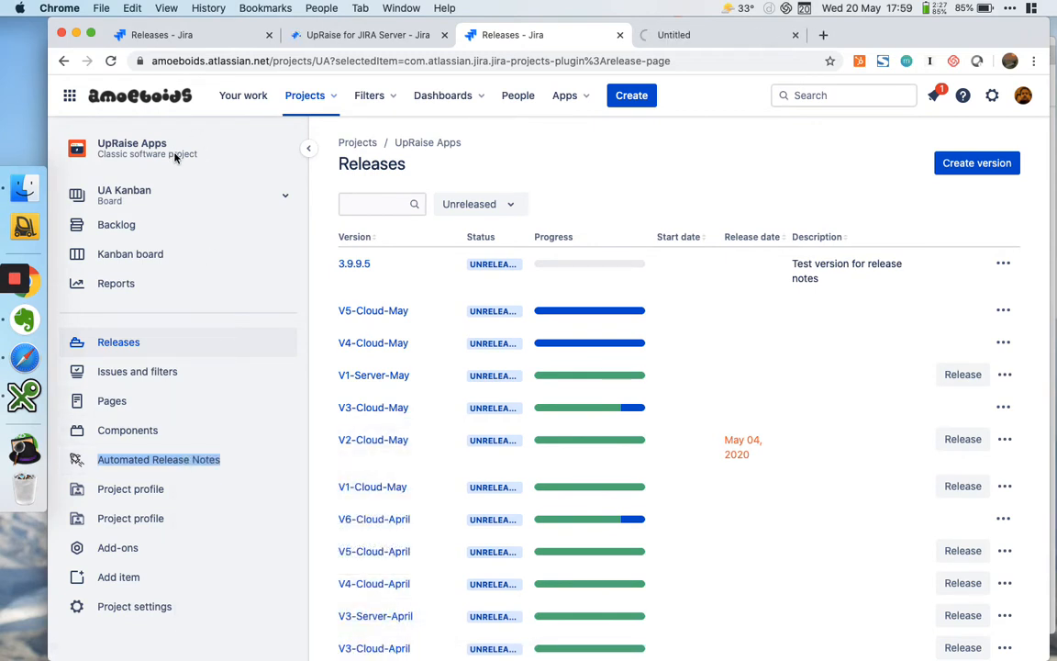
click(312, 61)
double_click(358, 61)
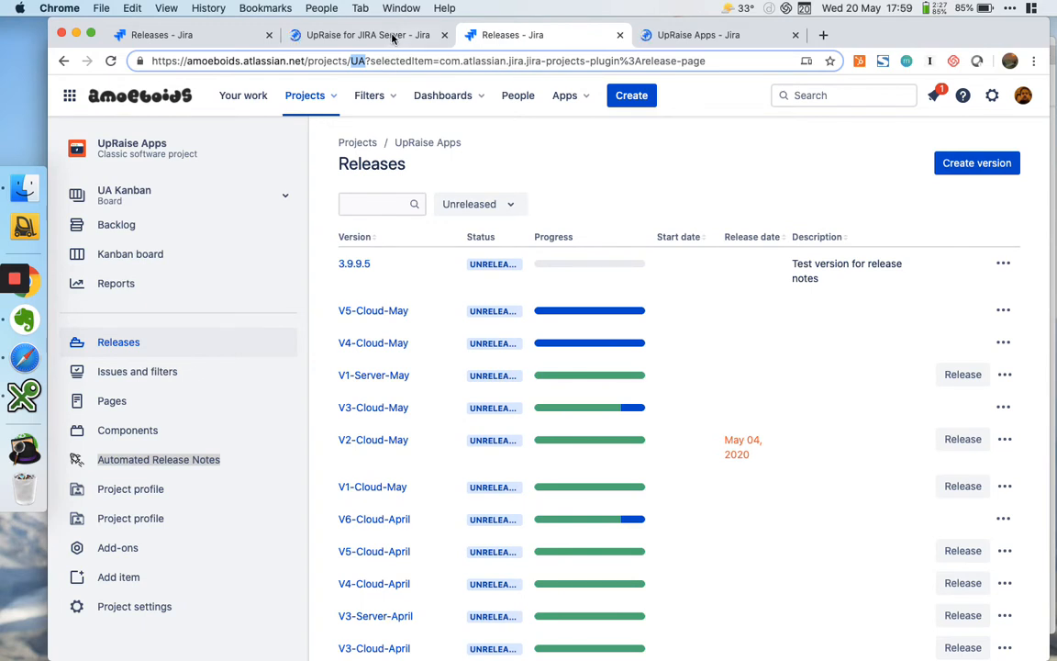
Open the Simple pdf template from the second page of release note templates in the UpRaise for JIRA Server project
click(389, 35)
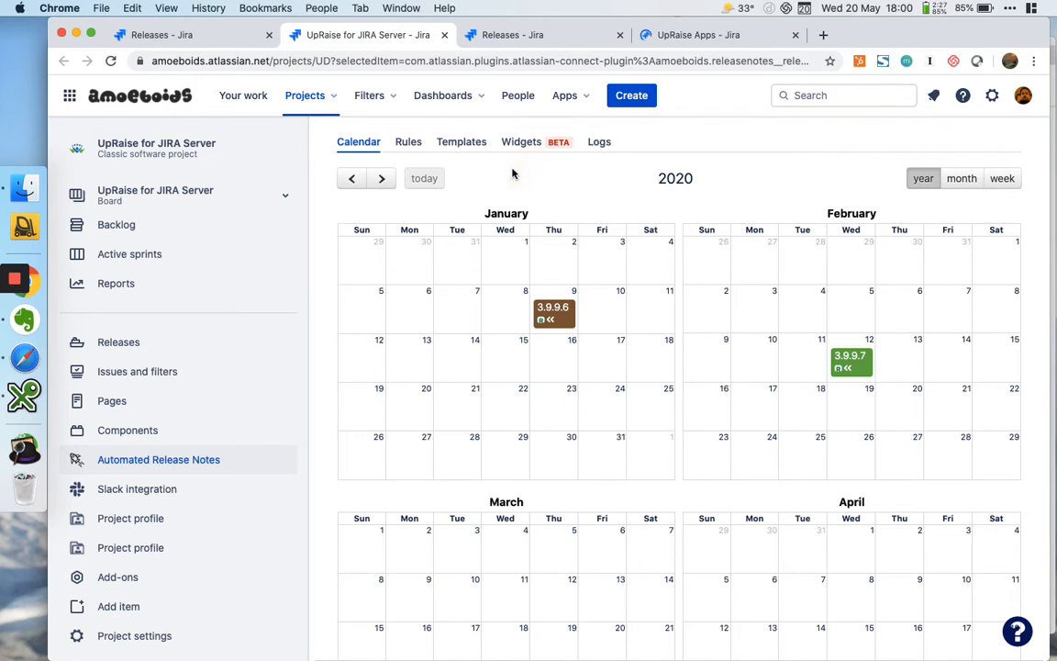
click(472, 146)
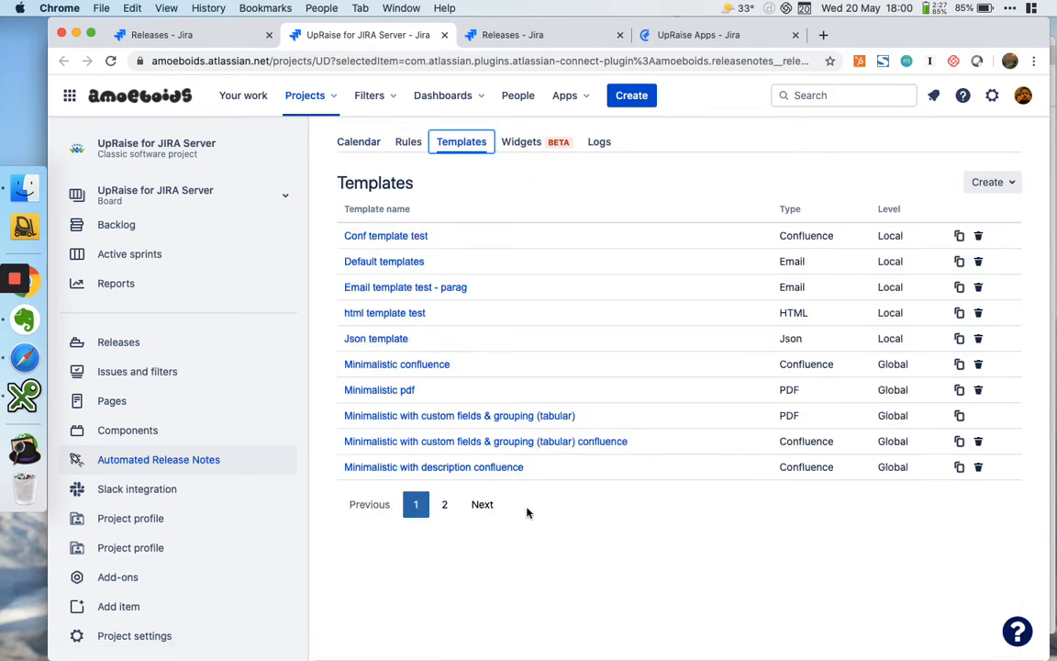
click(443, 504)
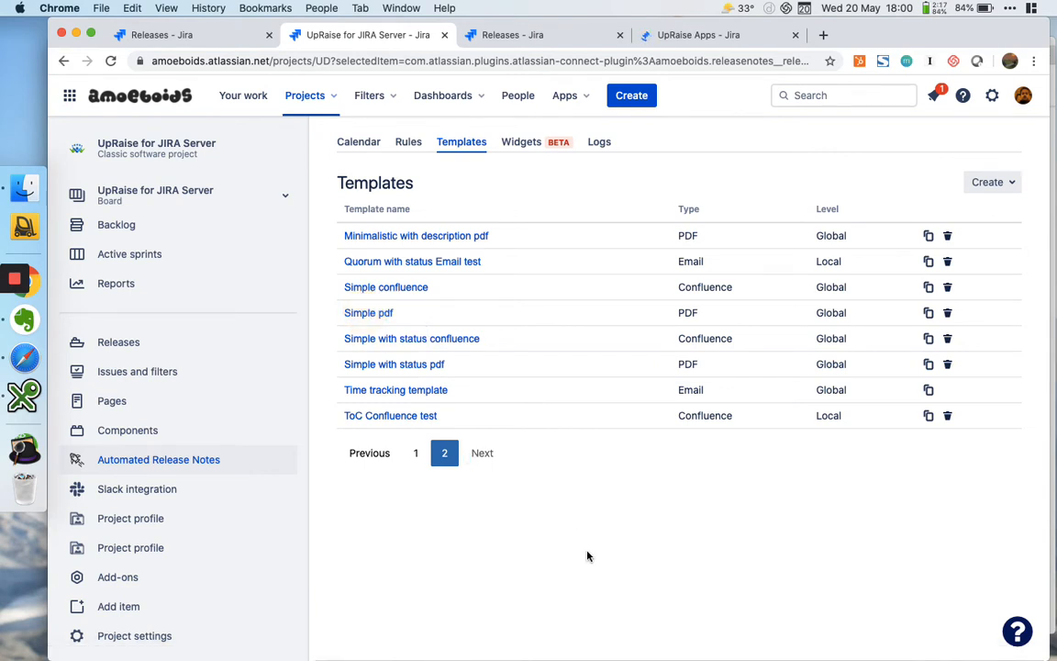
click(381, 317)
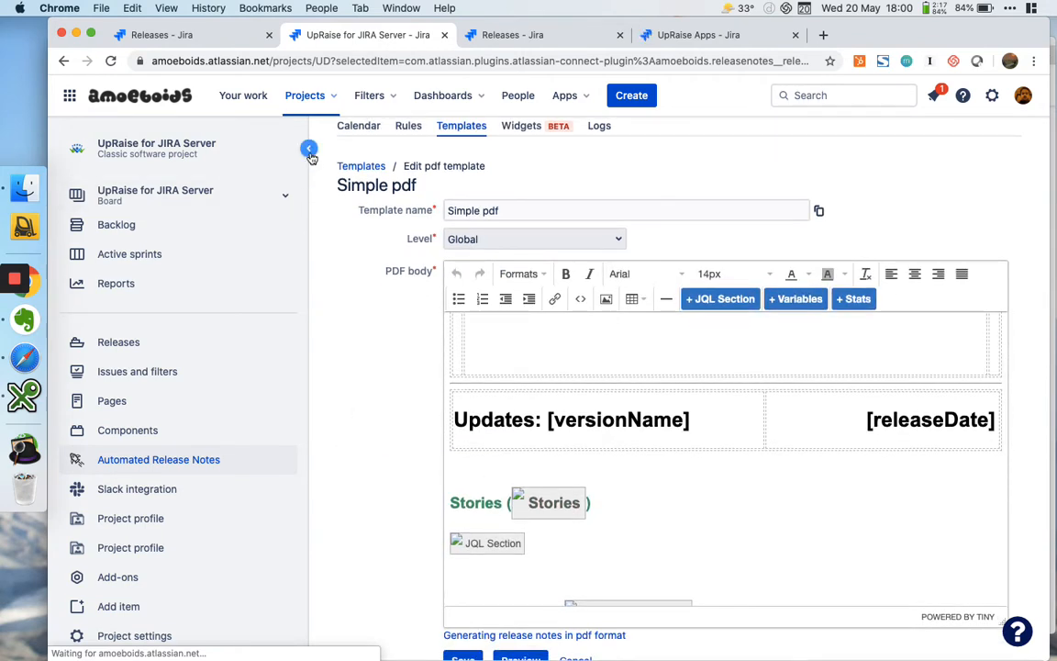
Collapse the project sidebar and look through the PDF body of the Simple pdf template
click(309, 149)
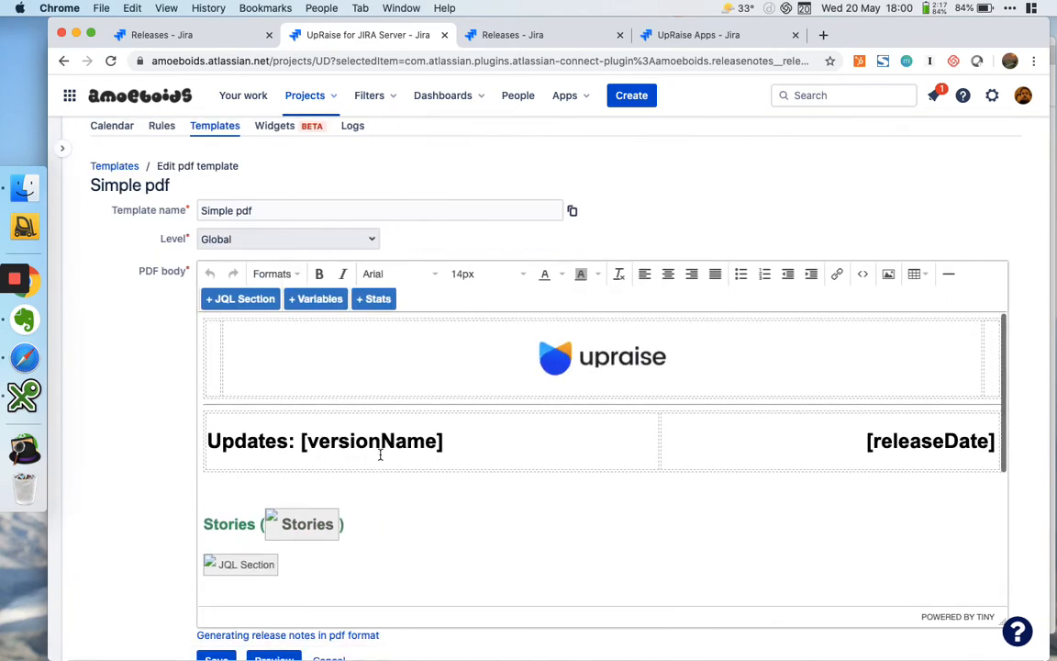
scroll(137, 387, down, 1)
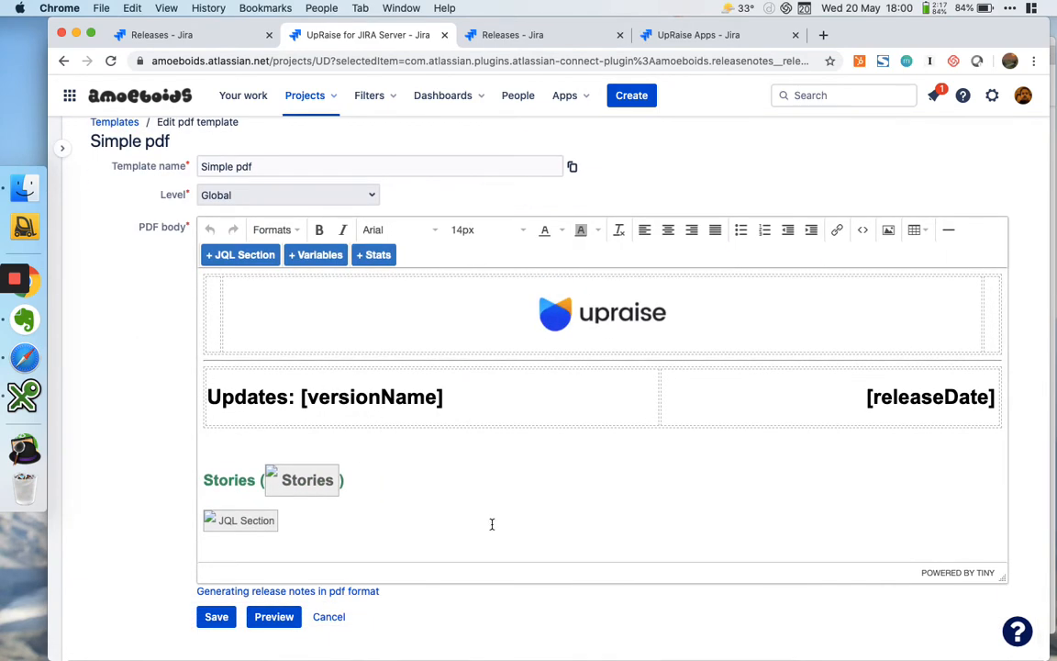
scroll(491, 524, down, 3)
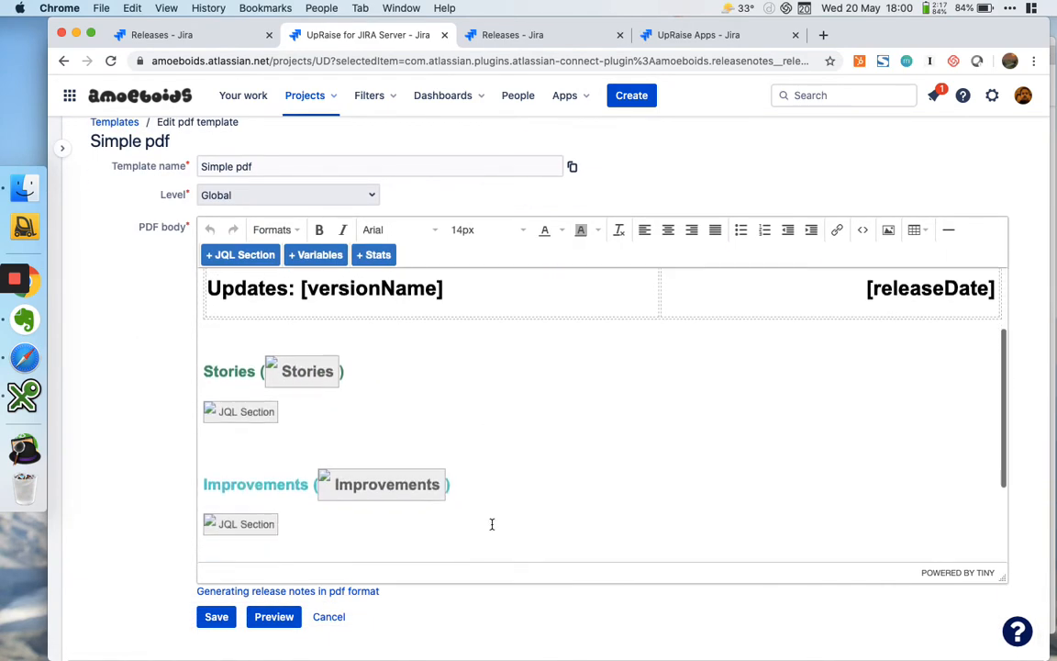
scroll(491, 524, up, 2)
scroll(492, 524, up, 1)
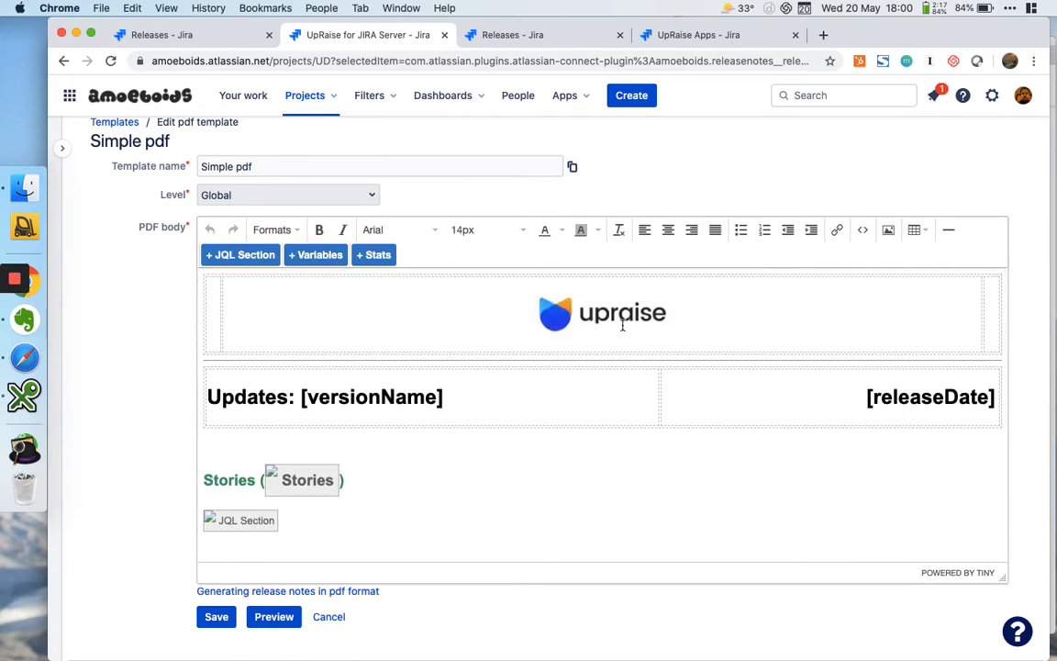
Inspect the projectId, issueType and versionId parts of the JQL in the Stories section, and close the section without changes
scroll(446, 510, down, 3)
click(240, 429)
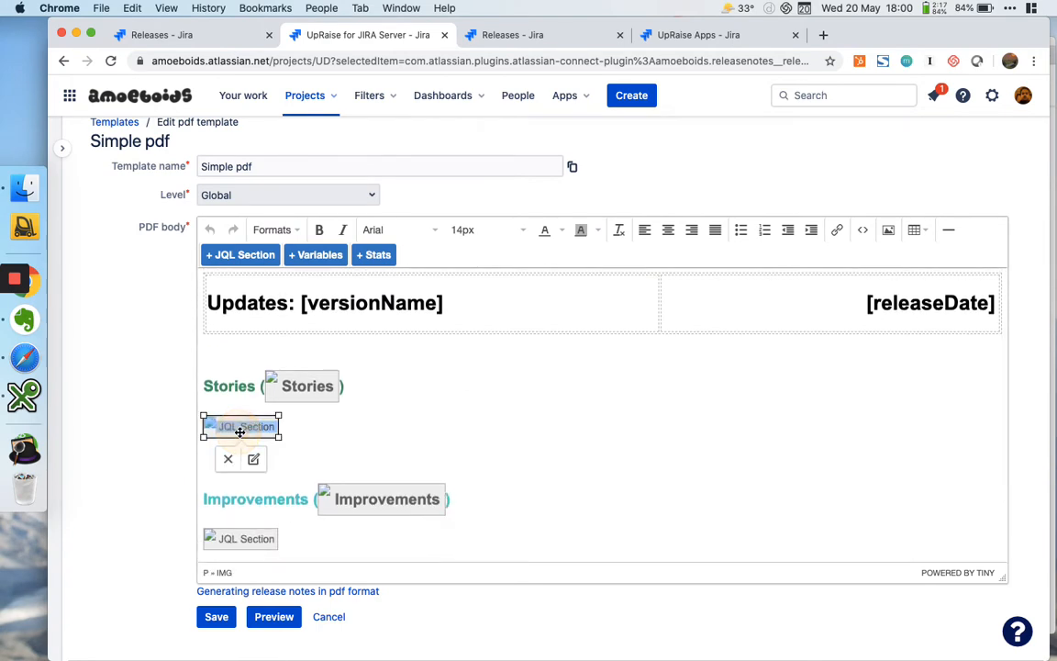
click(253, 459)
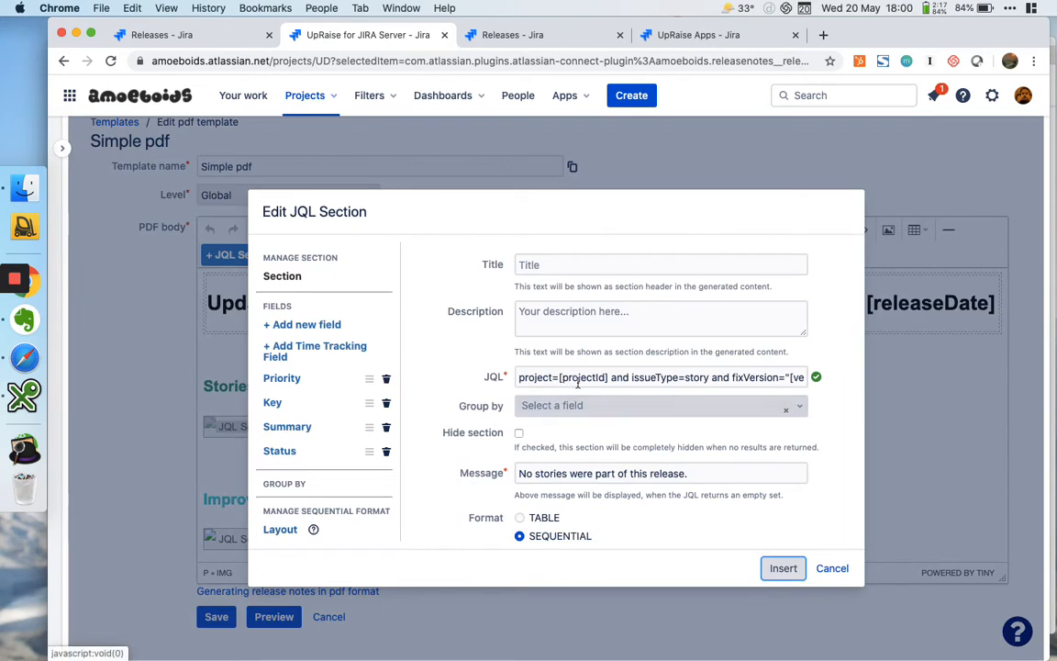
click(582, 378)
double_click(595, 377)
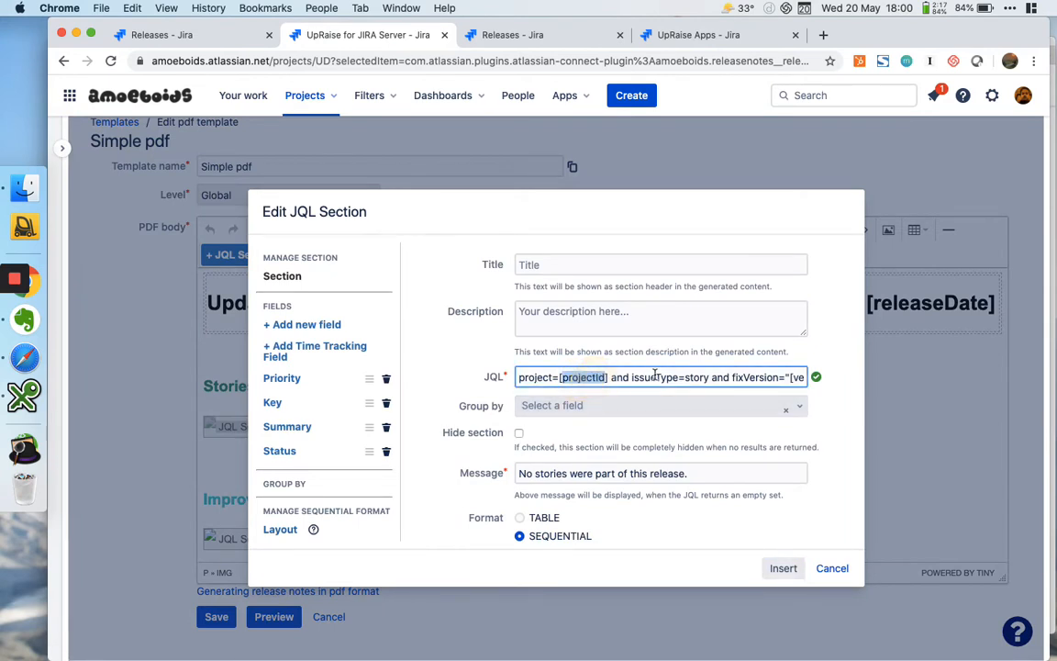
double_click(695, 378)
click(743, 378)
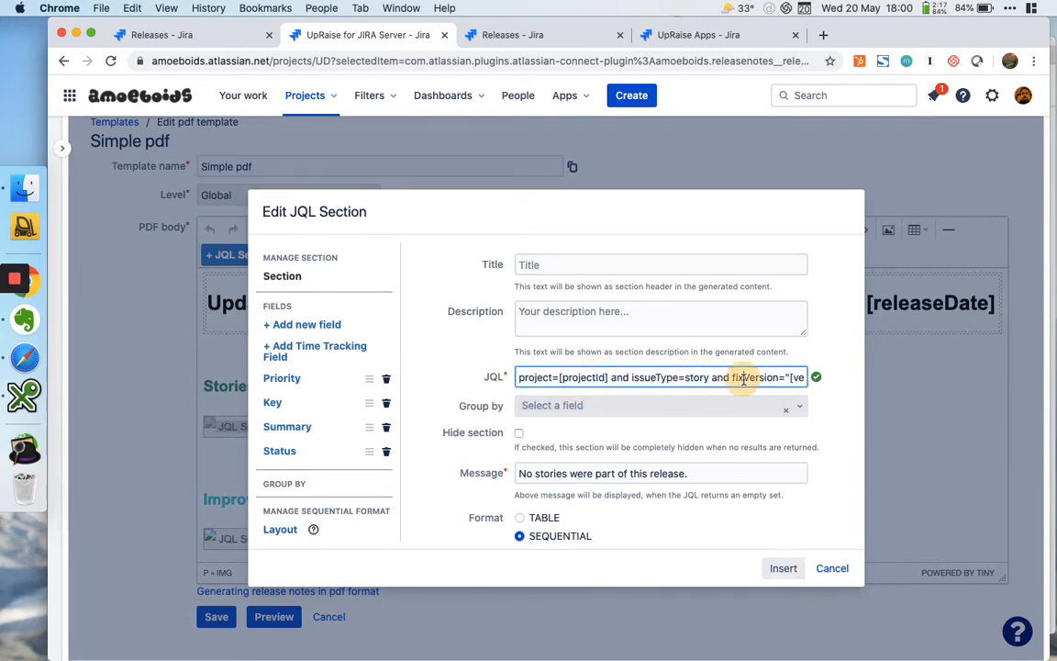
key(super+Right)
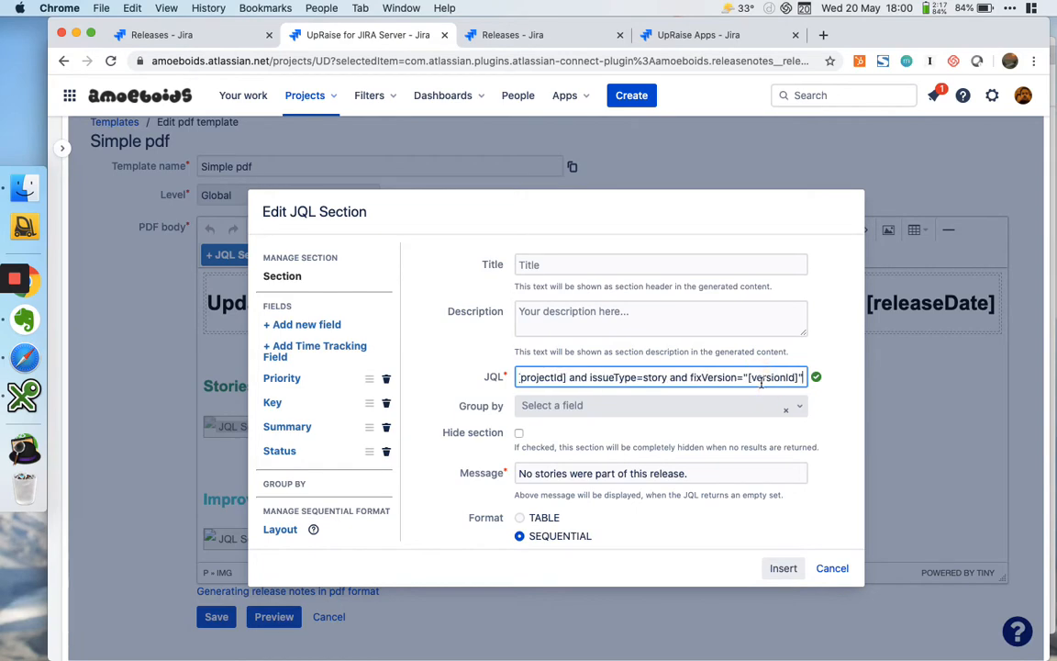
double_click(777, 377)
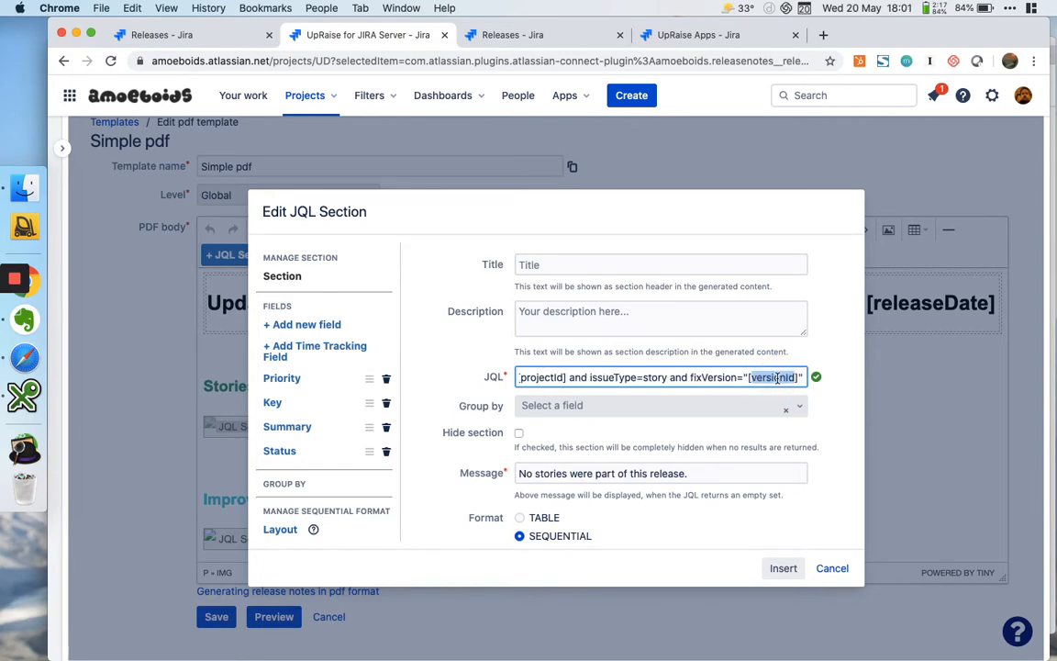
click(837, 569)
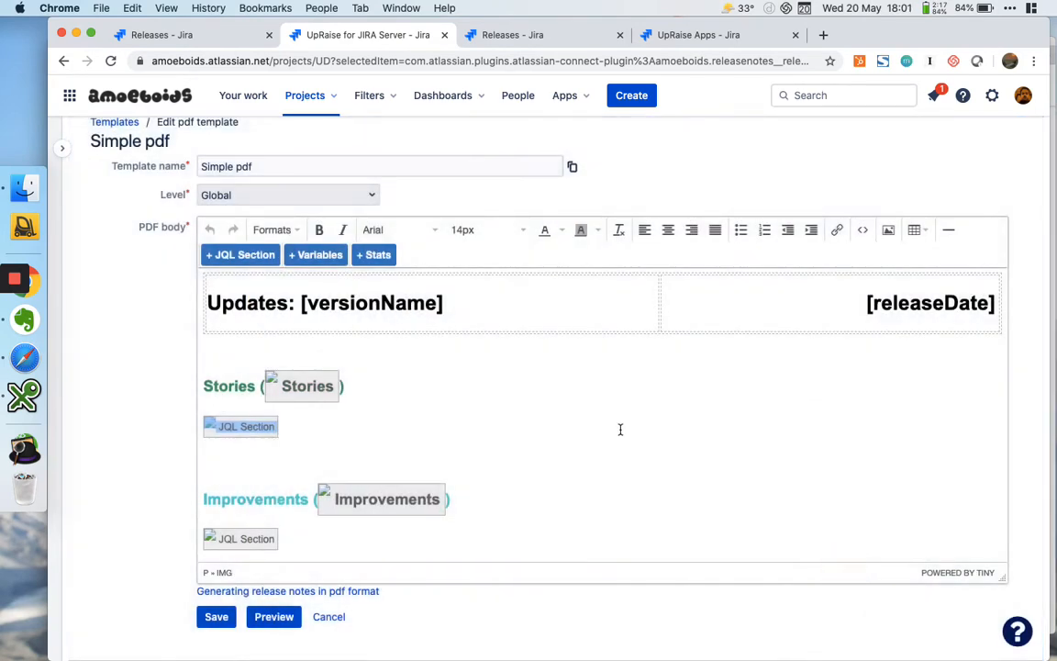
click(538, 435)
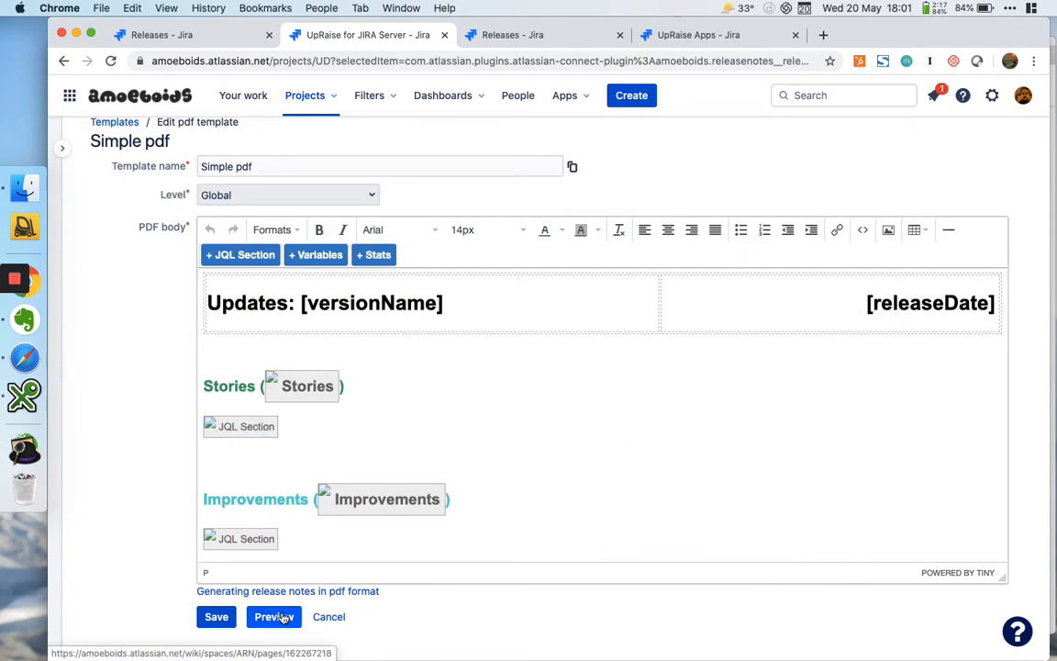
Generate a preview of the Simple pdf template for version 3.9.9.5
click(280, 617)
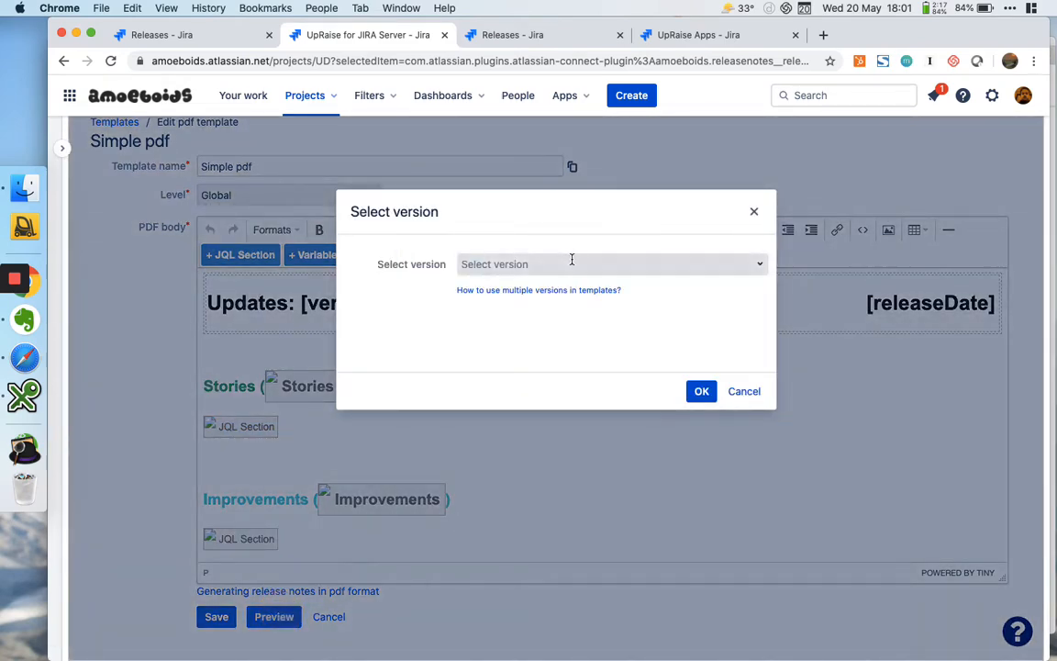
click(571, 260)
text(3)
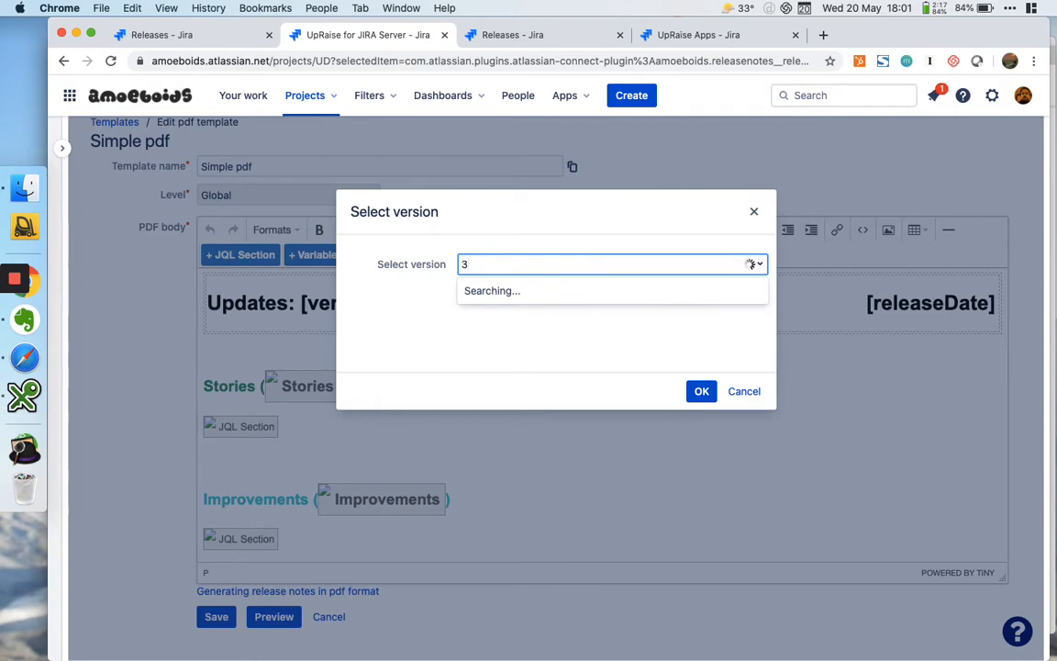
text(.9.9.5)
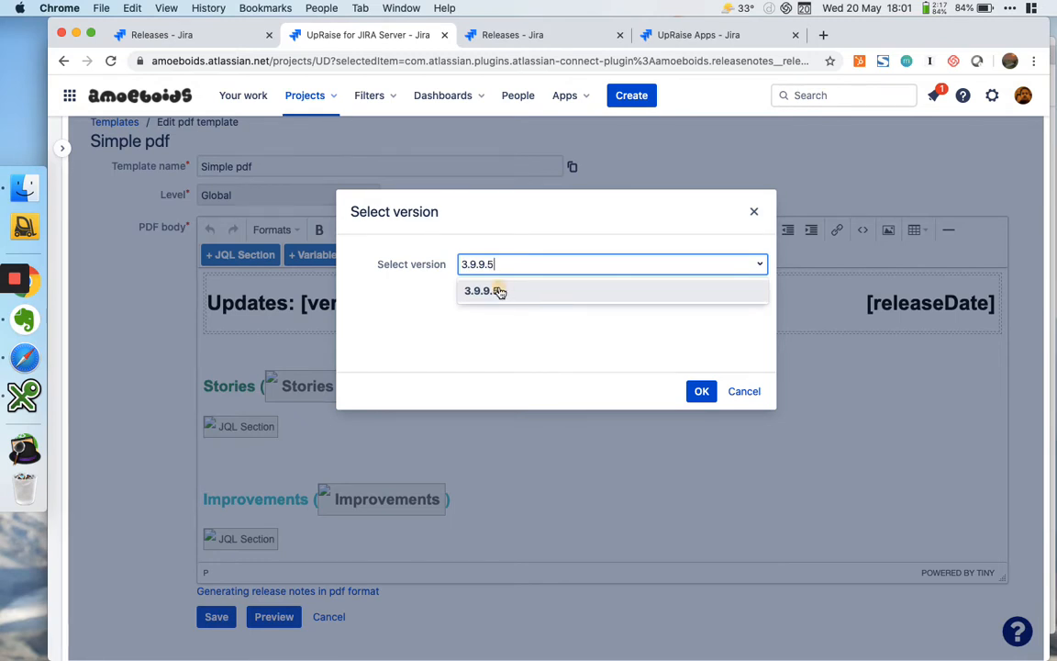
click(500, 292)
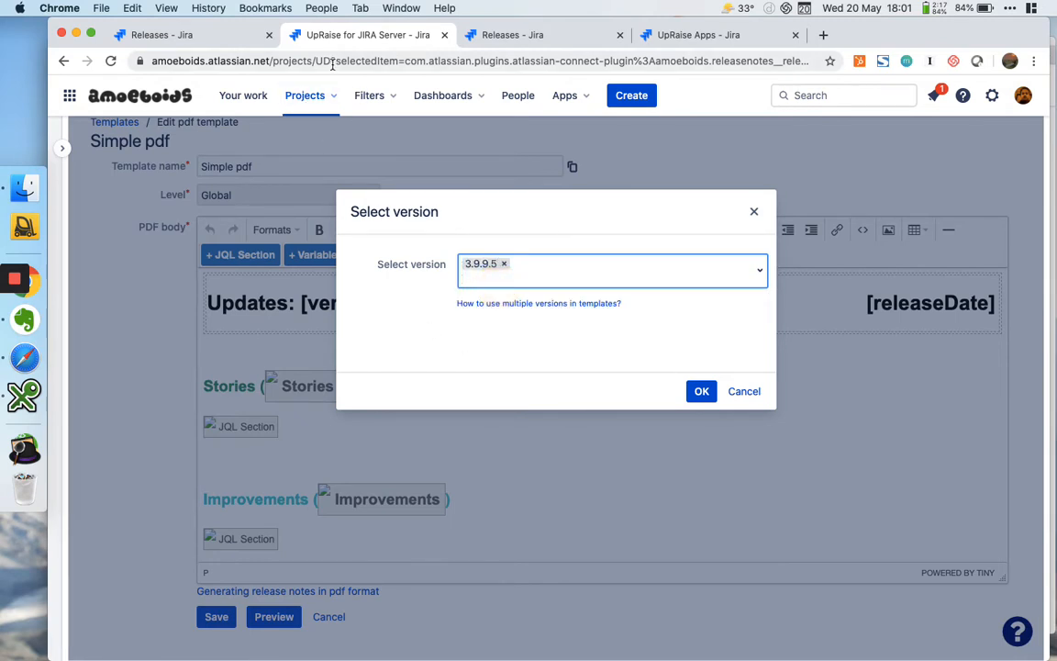
click(703, 393)
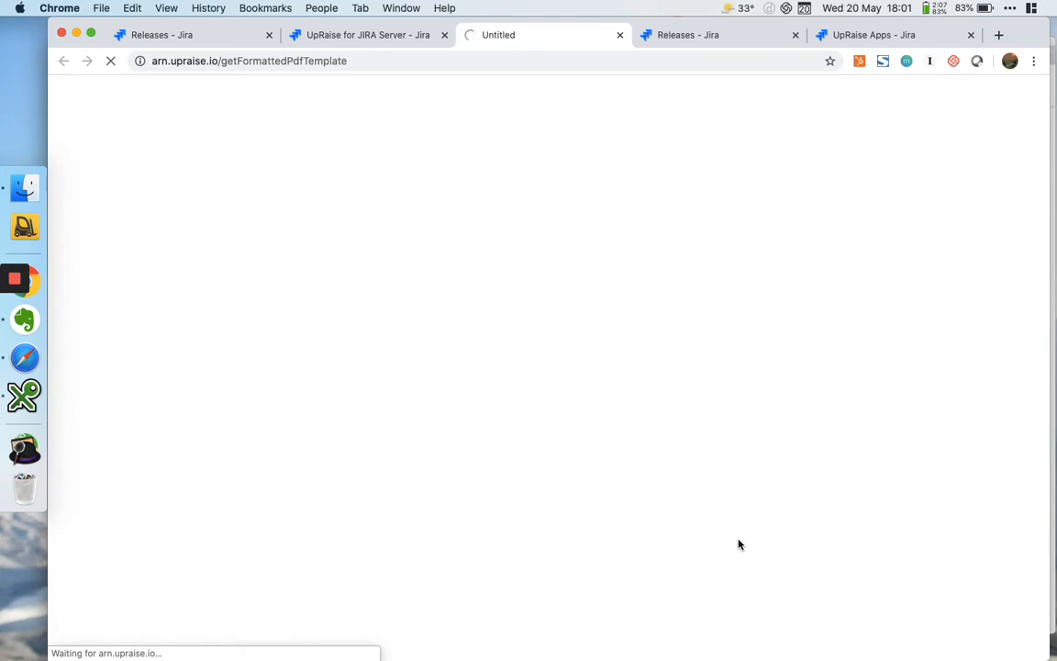
Inspect the projectId, fixVersion and versionId parts of the Stories section's JQL in the Simple pdf template, closing it without changes
click(413, 38)
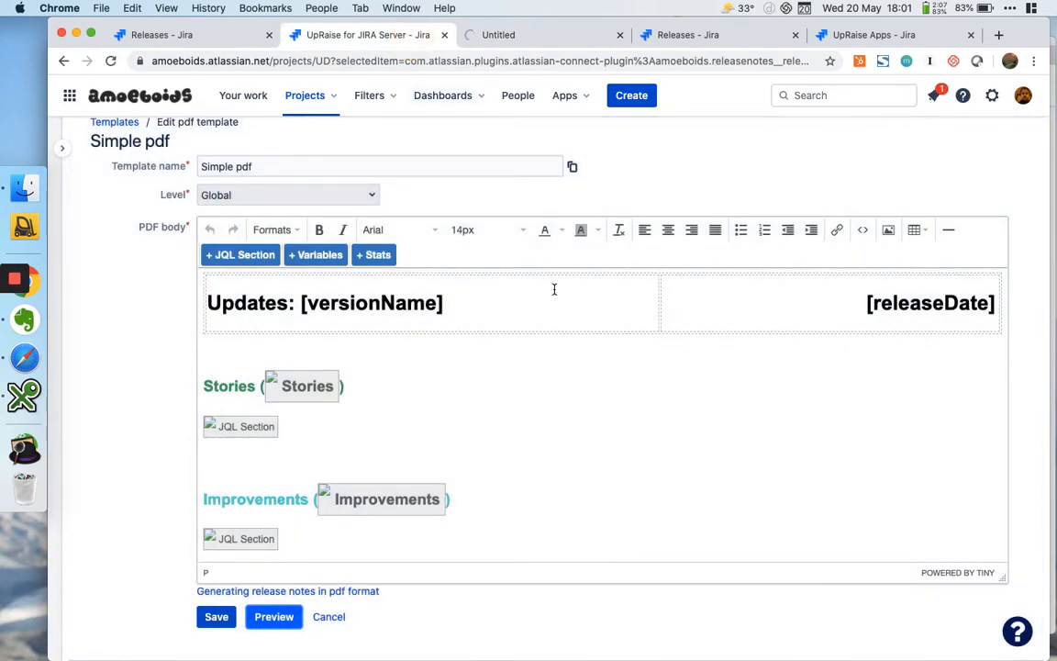
click(536, 440)
scroll(537, 440, down, 1)
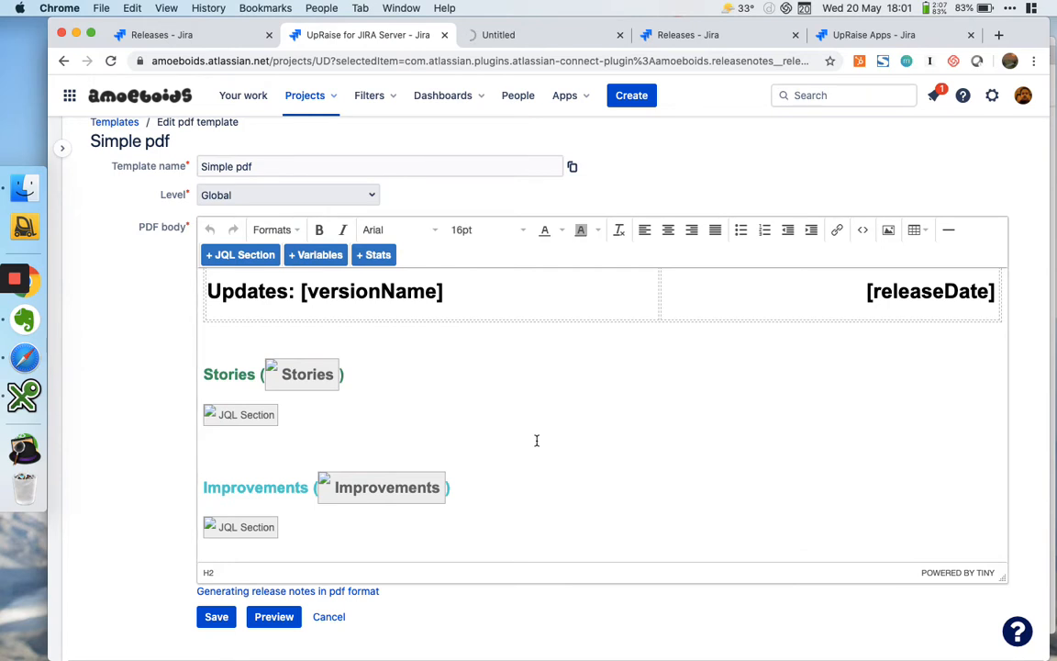
click(237, 413)
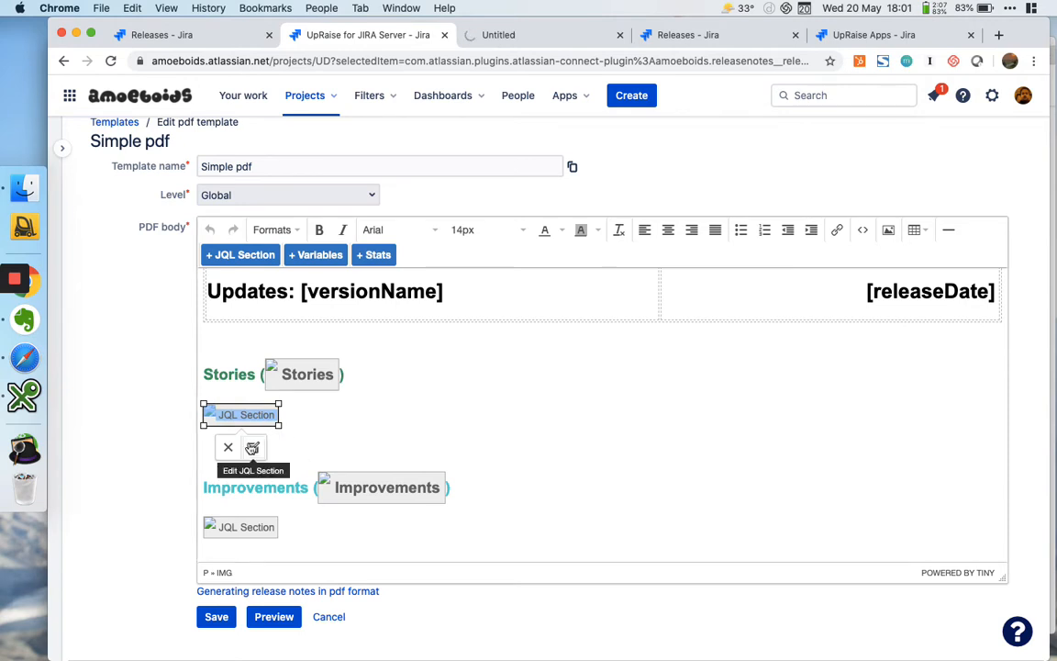
click(252, 447)
double_click(592, 378)
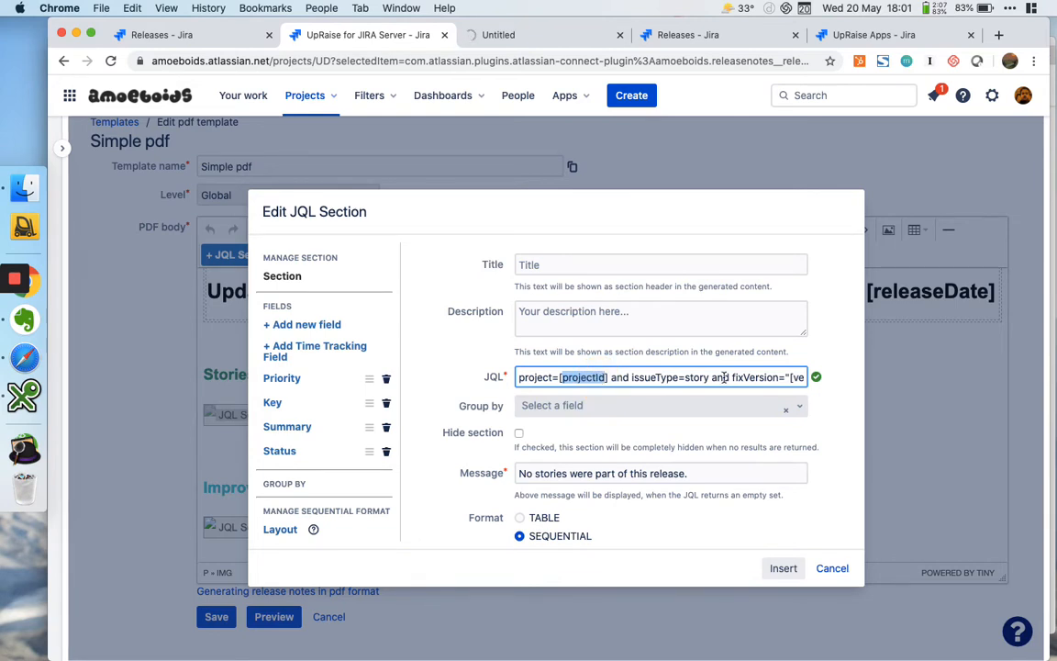
double_click(752, 377)
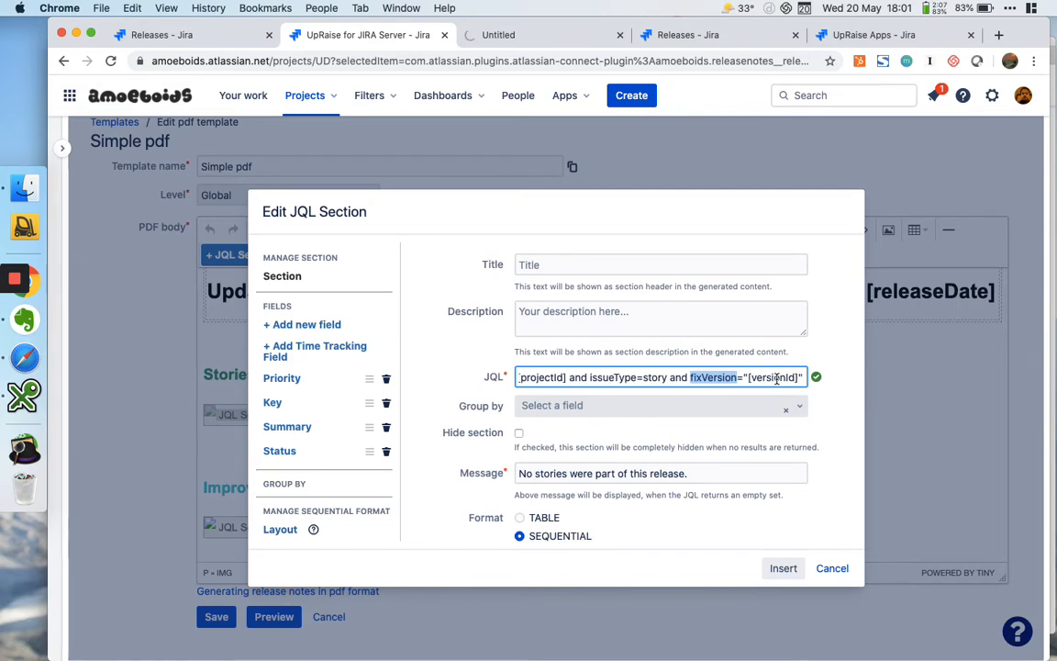
double_click(774, 377)
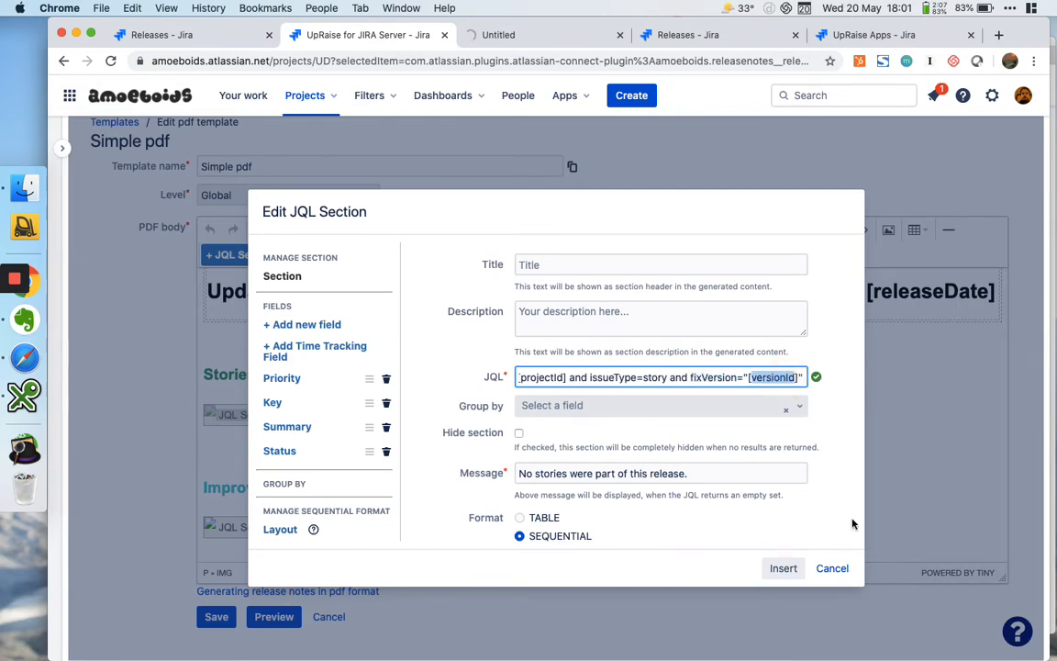
click(833, 567)
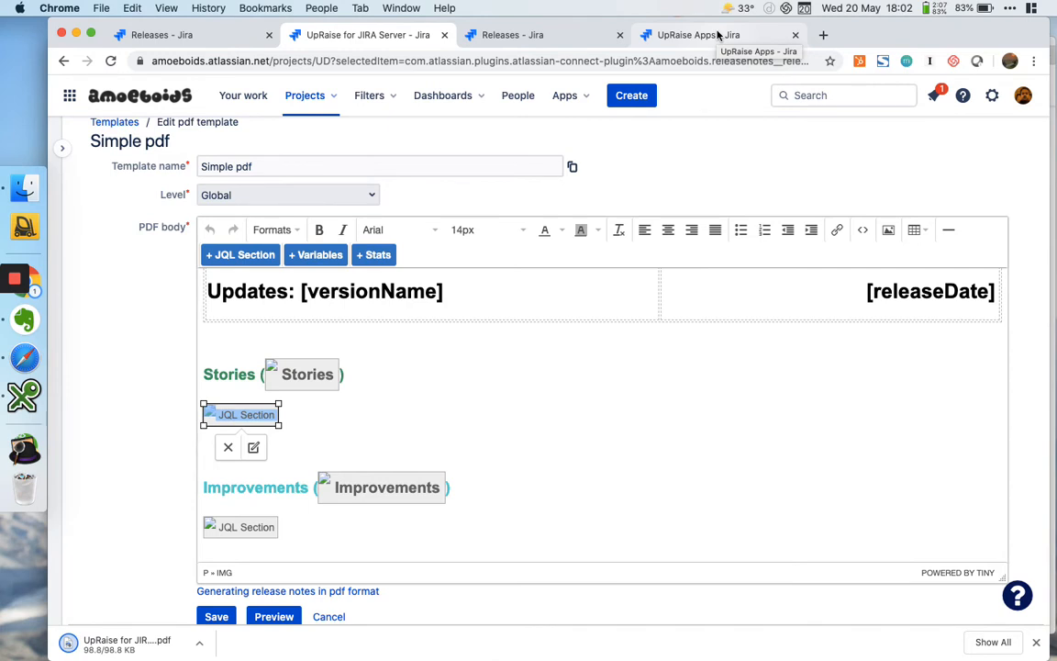
Open the list of release note templates in the UpRaise Apps project
click(719, 35)
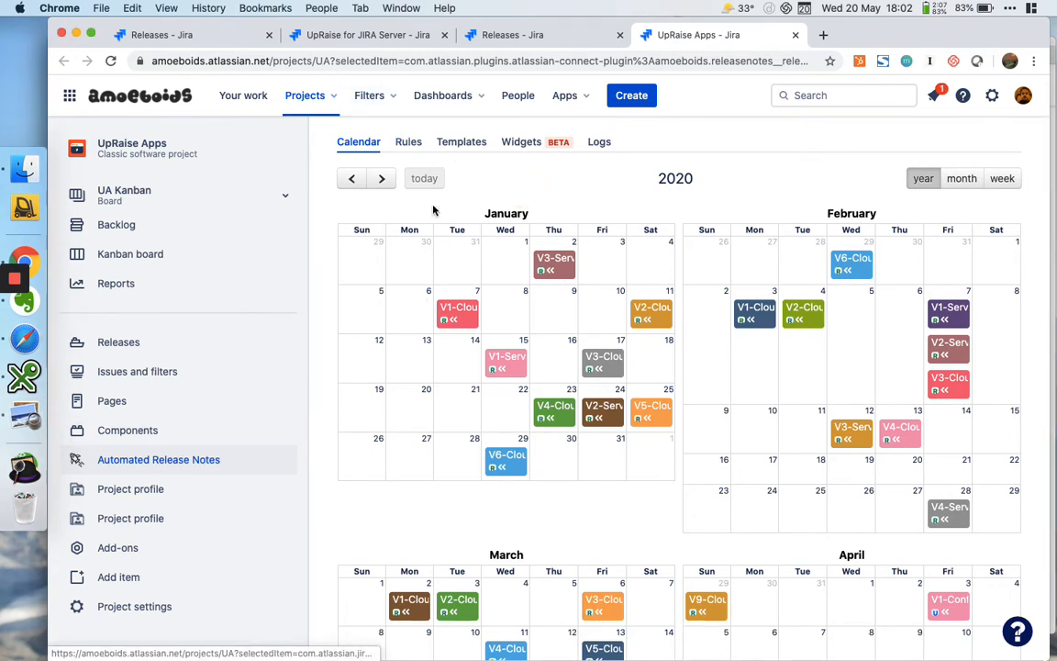
click(461, 143)
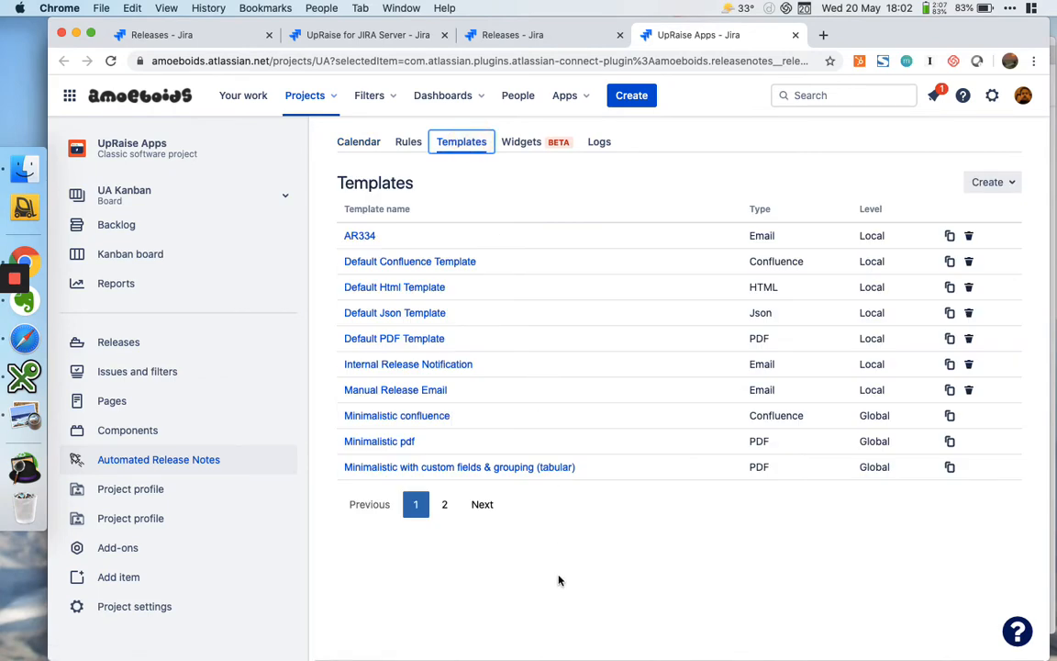
Review the stories in the generated UpRaise for JIRA Server_3.9.9.5_preview.pdf
click(37, 421)
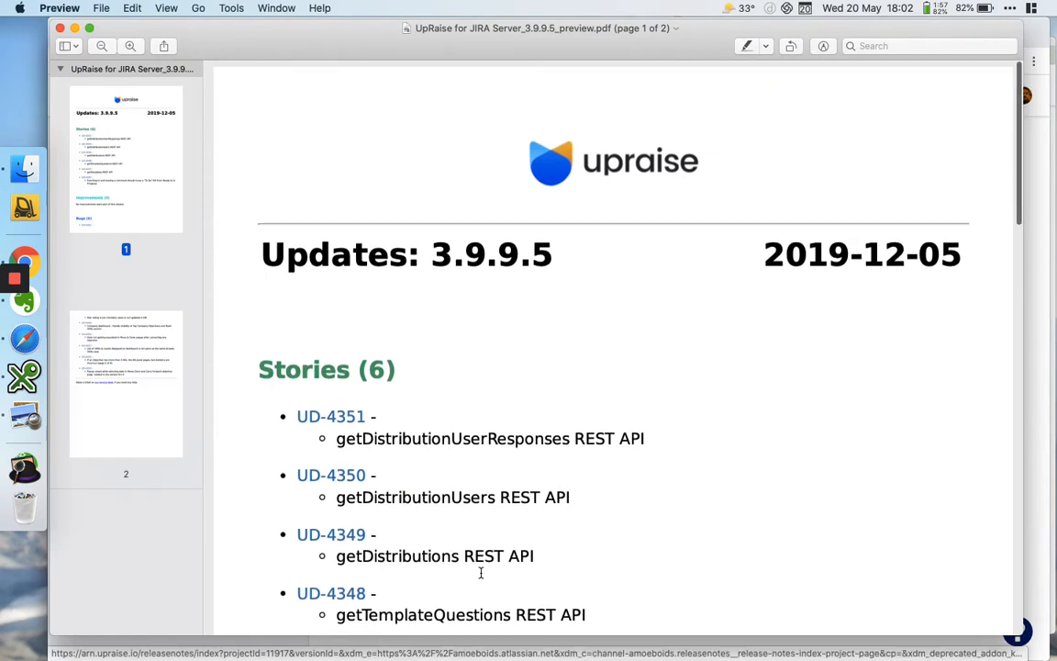
scroll(479, 572, down, 1)
scroll(481, 572, down, 5)
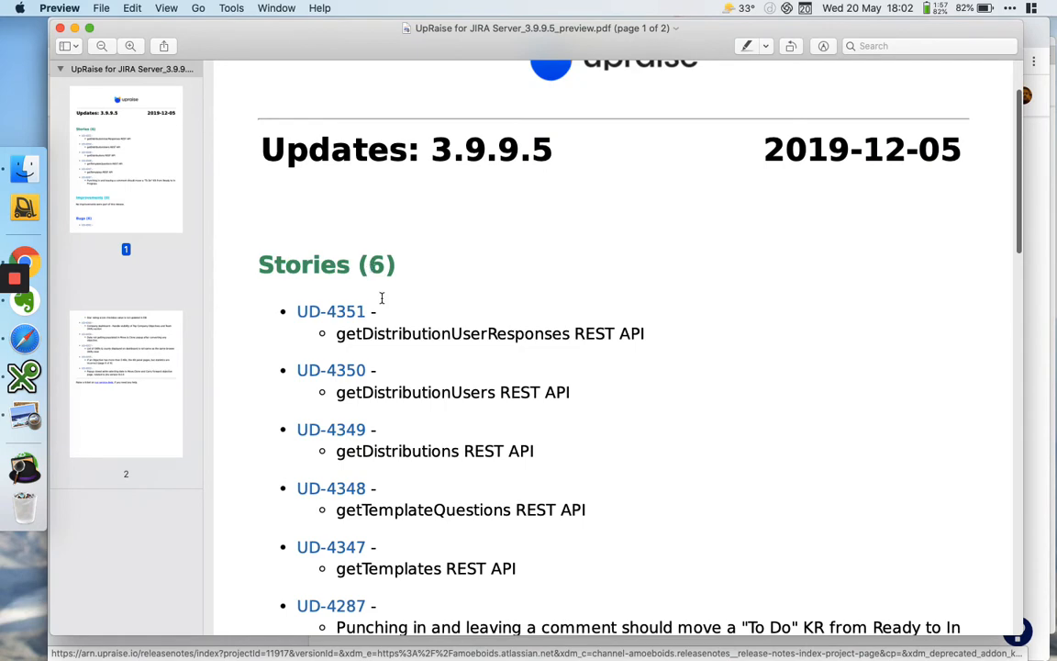
scroll(422, 449, down, 8)
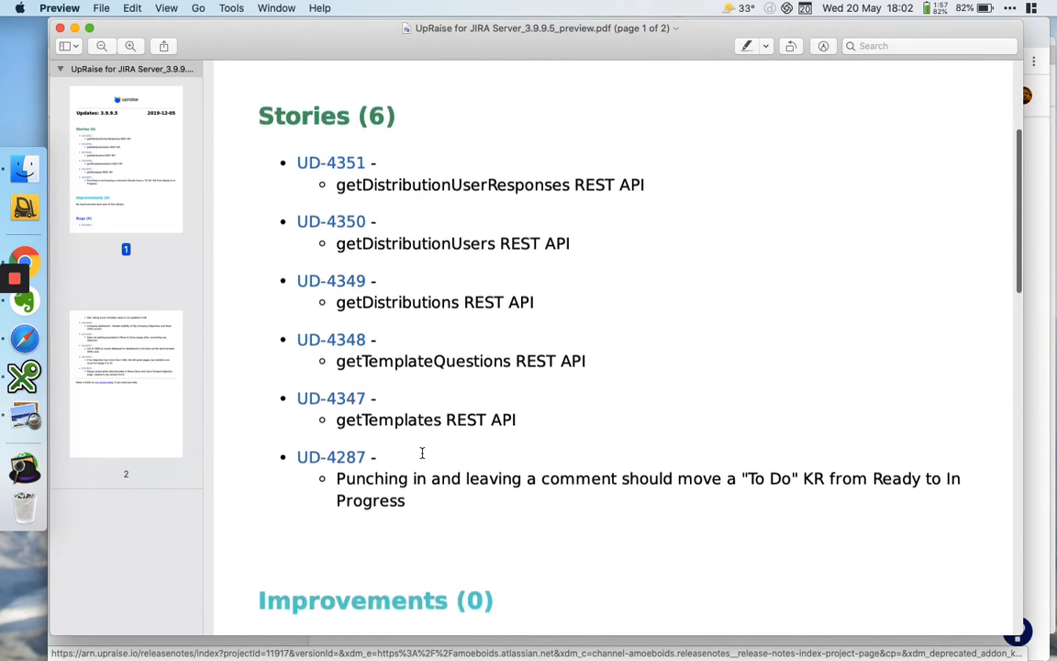
scroll(422, 453, up, 12)
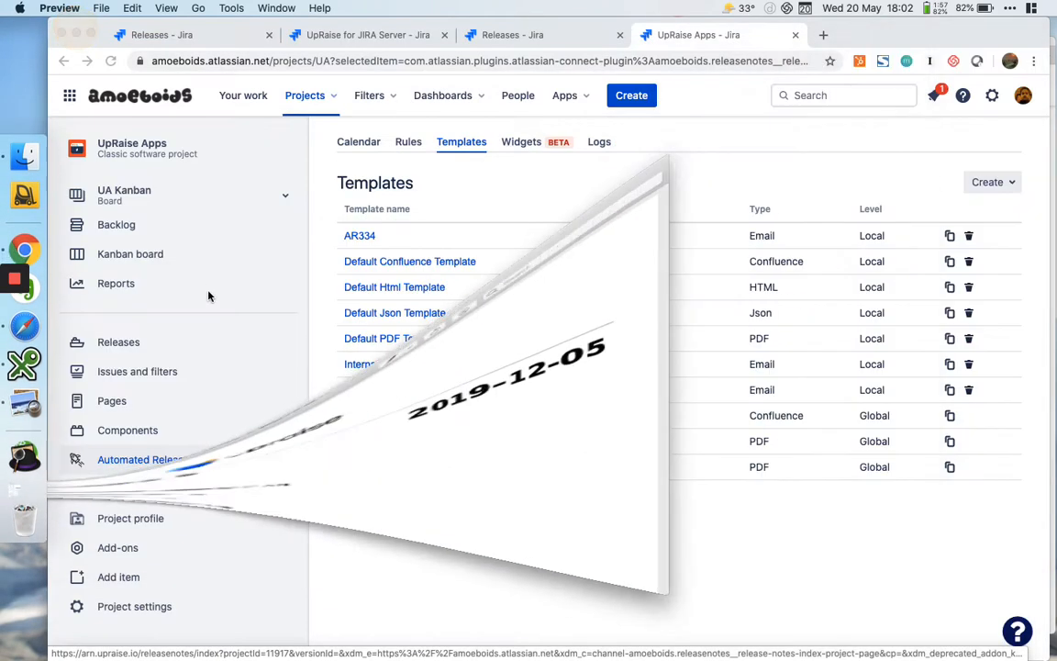
Open the Simple pdf template from the second page of templates in the UpRaise Apps project
click(491, 540)
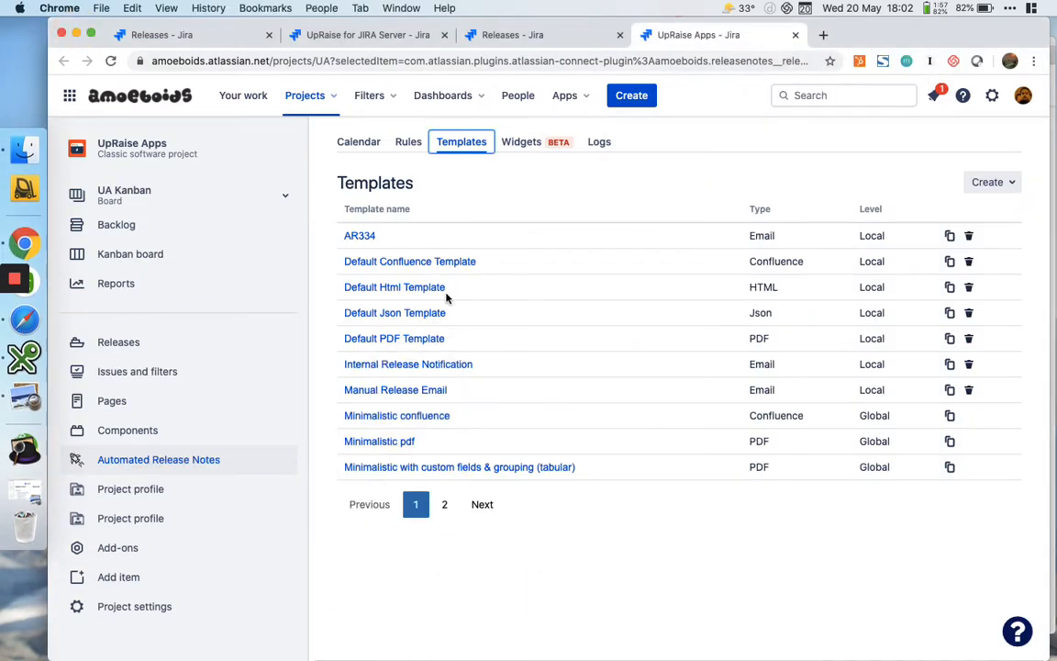
click(445, 504)
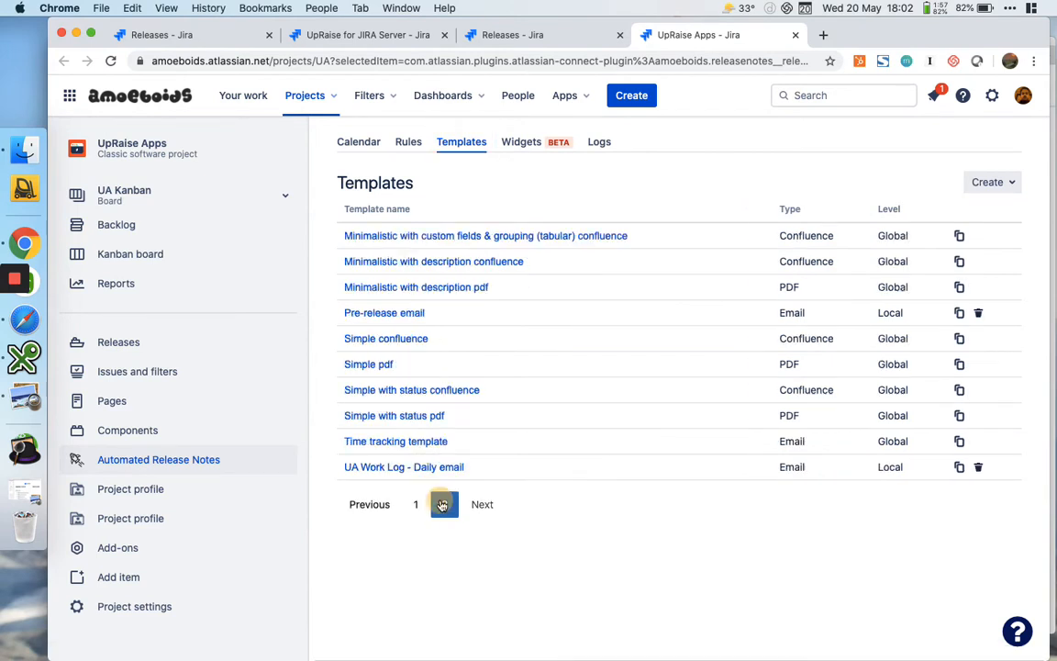
click(379, 365)
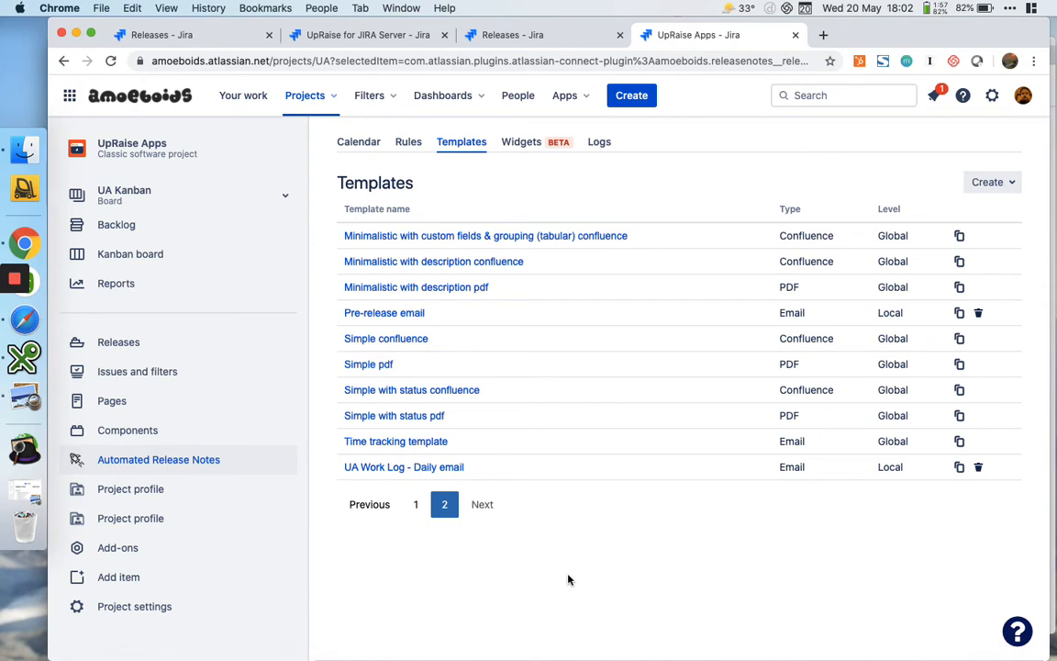
click(378, 365)
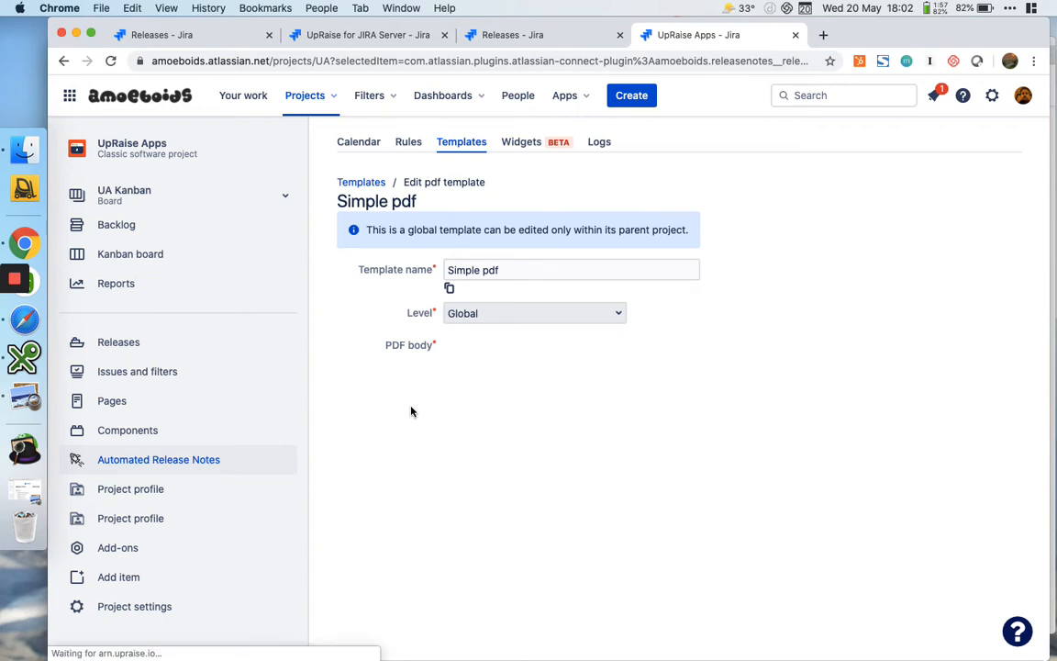
scroll(395, 481, down, 1)
scroll(395, 481, down, 1)
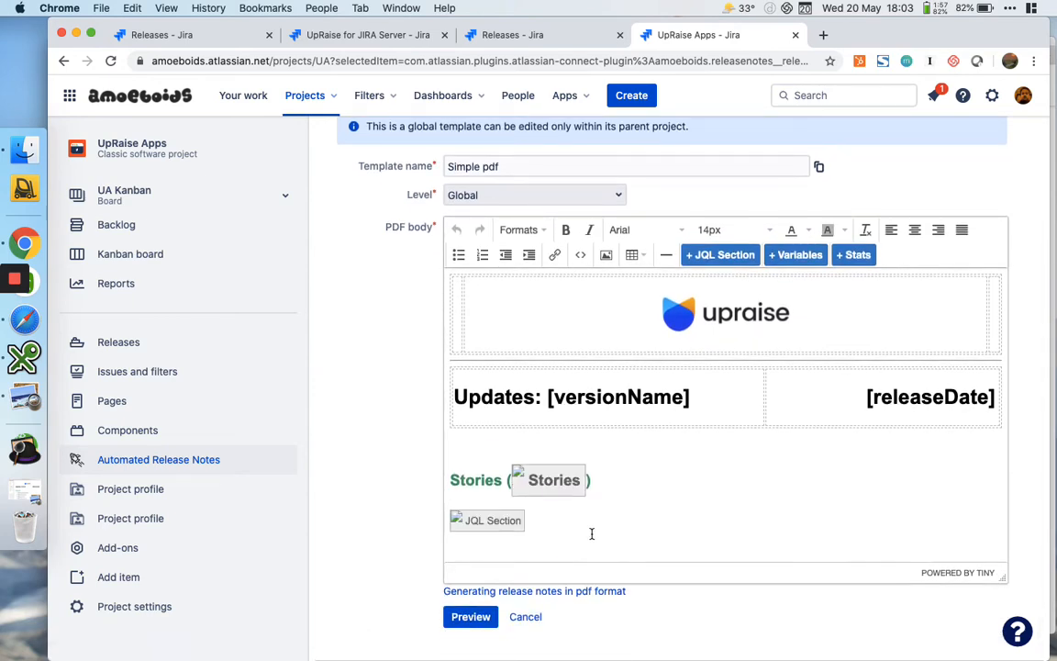
Generate a preview of the Simple pdf template for version 3.9.9.5 in the UpRaise Apps project
click(470, 620)
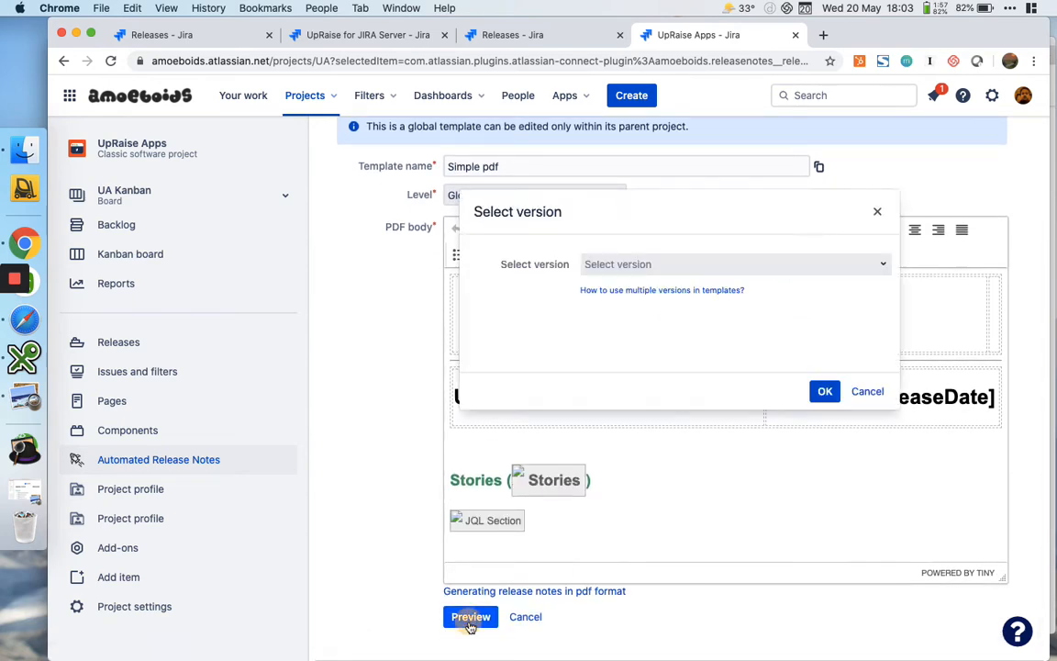
click(664, 263)
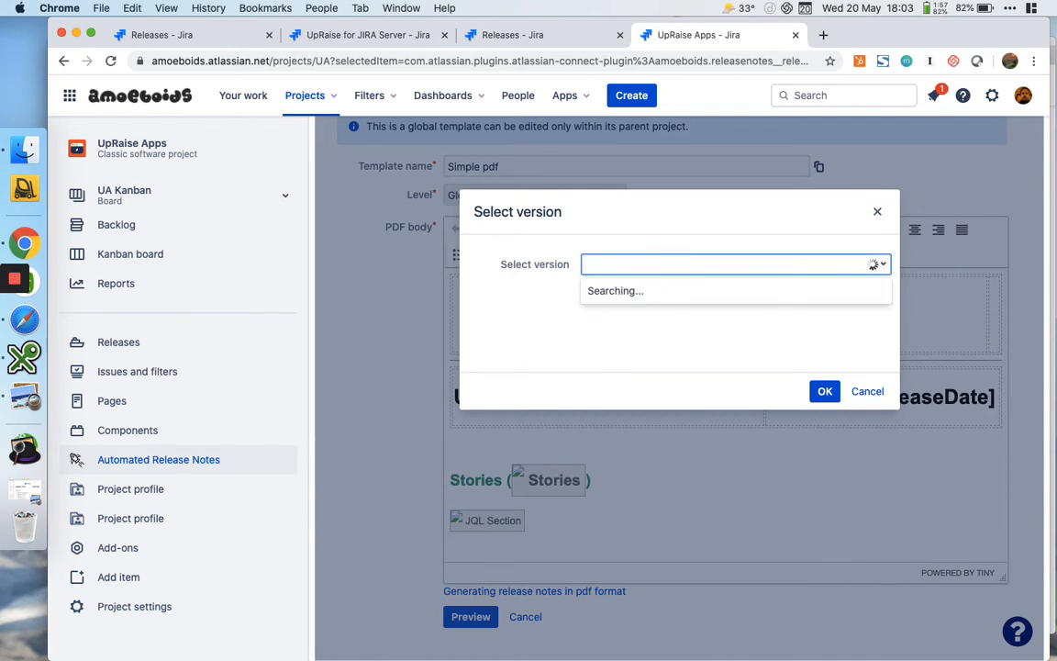
text(3.9.9.5)
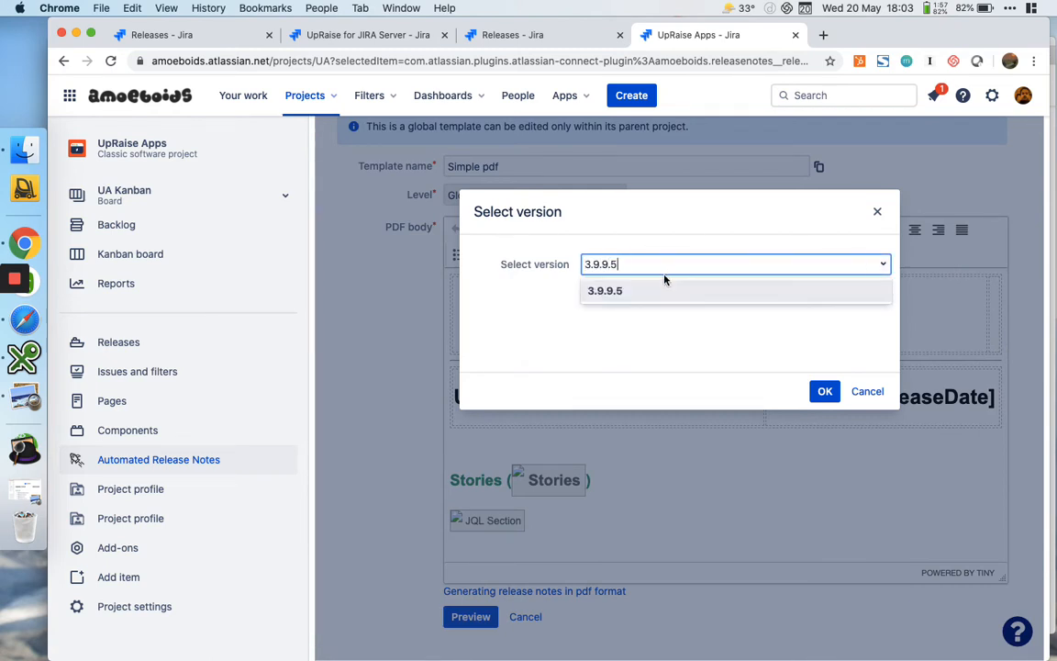
click(643, 291)
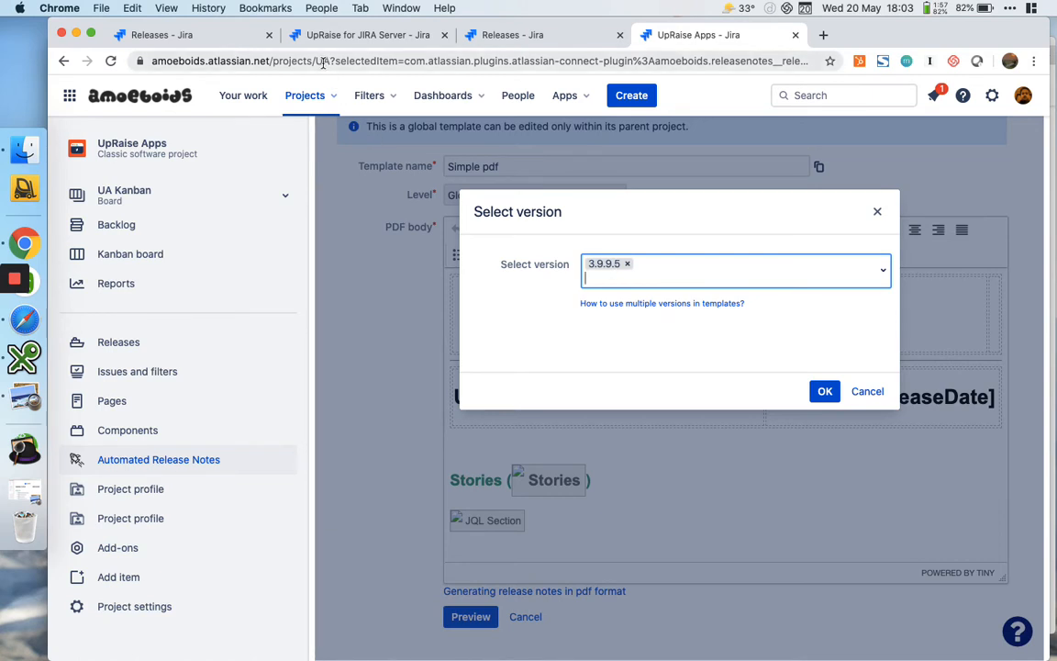
click(825, 392)
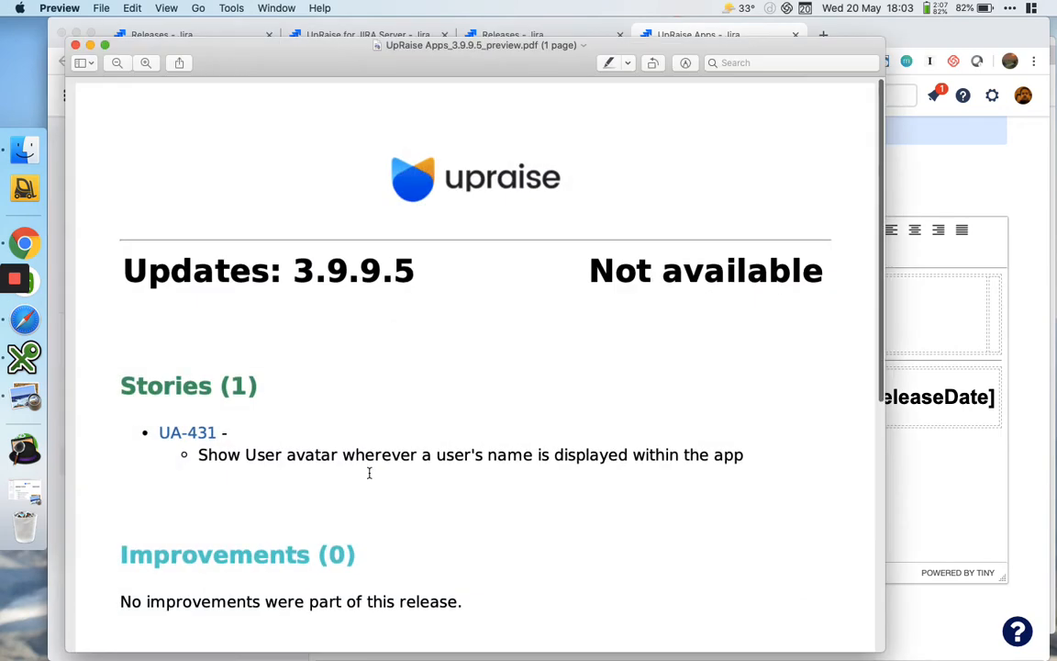
Arrange the UpRaise for JIRA Server and UpRaise Apps preview PDFs for version 3.9.9.5 side by side, each filling half the screen
scroll(369, 473, down, 1)
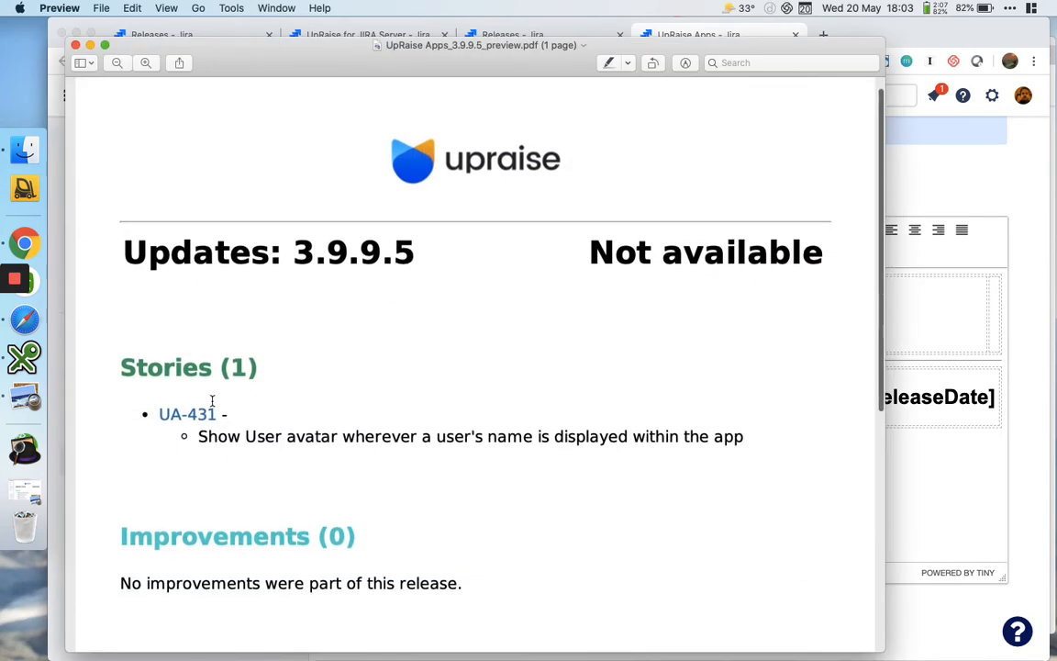
drag(404, 46, 674, 41)
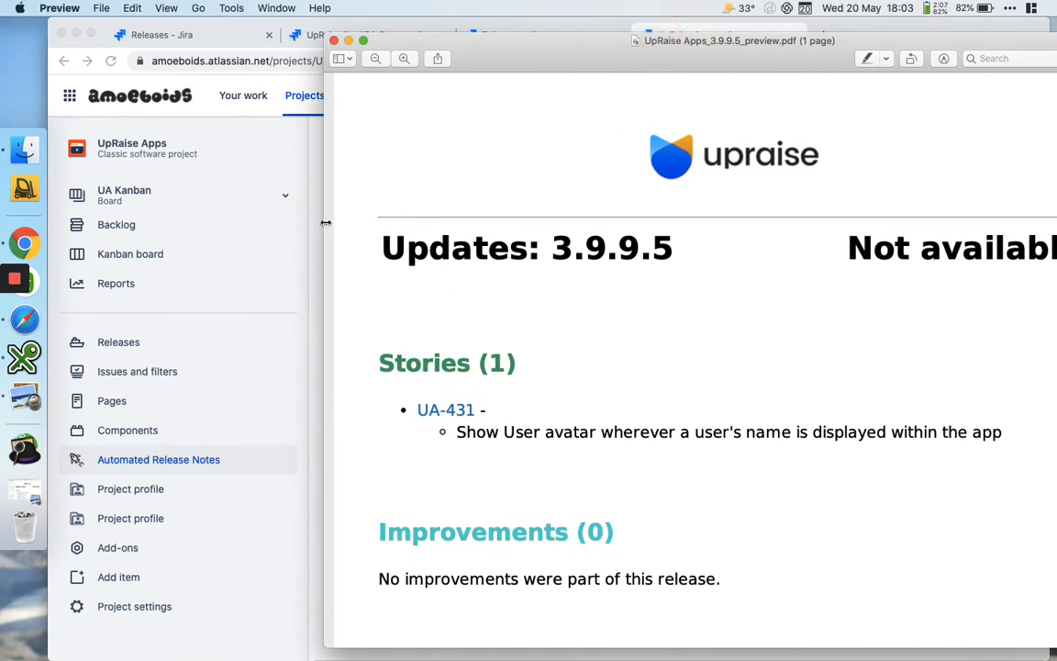
drag(323, 220, 523, 225)
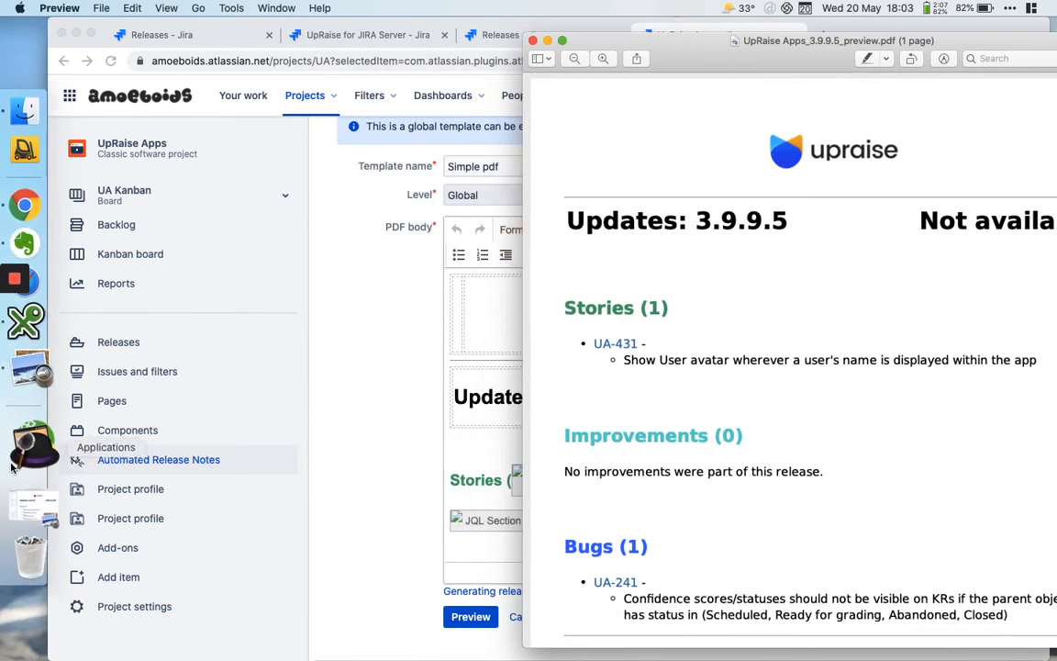
click(30, 492)
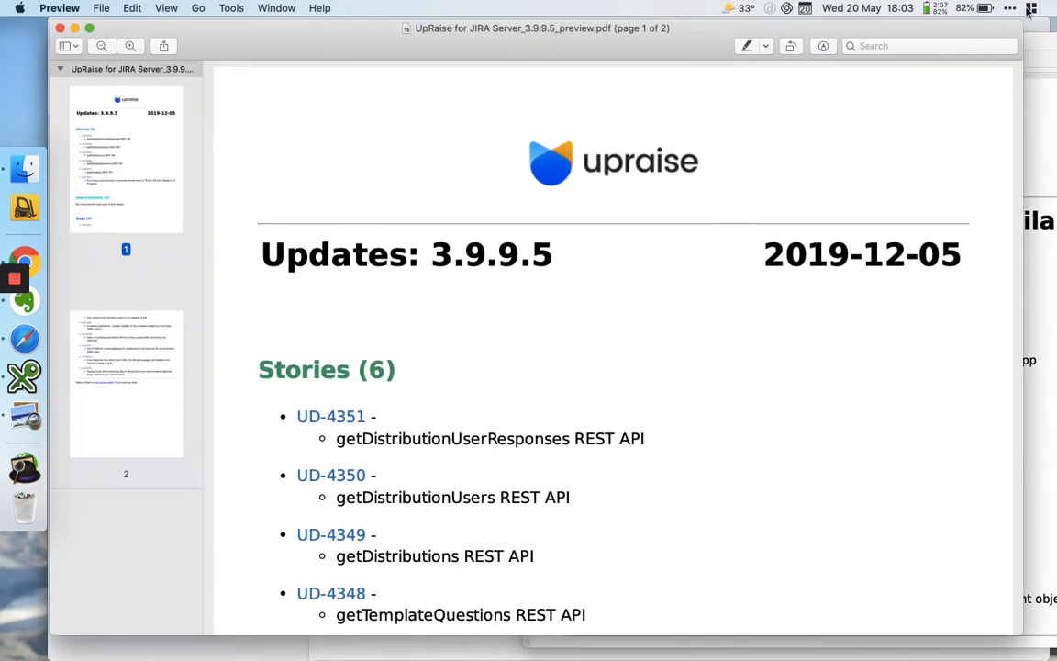
click(1030, 8)
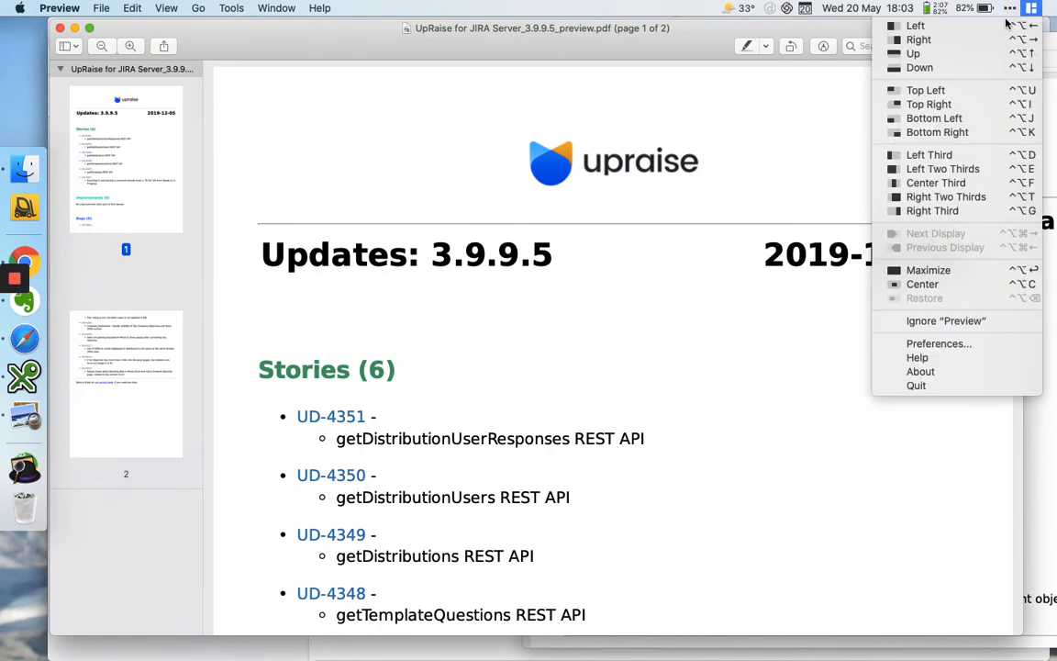
click(917, 26)
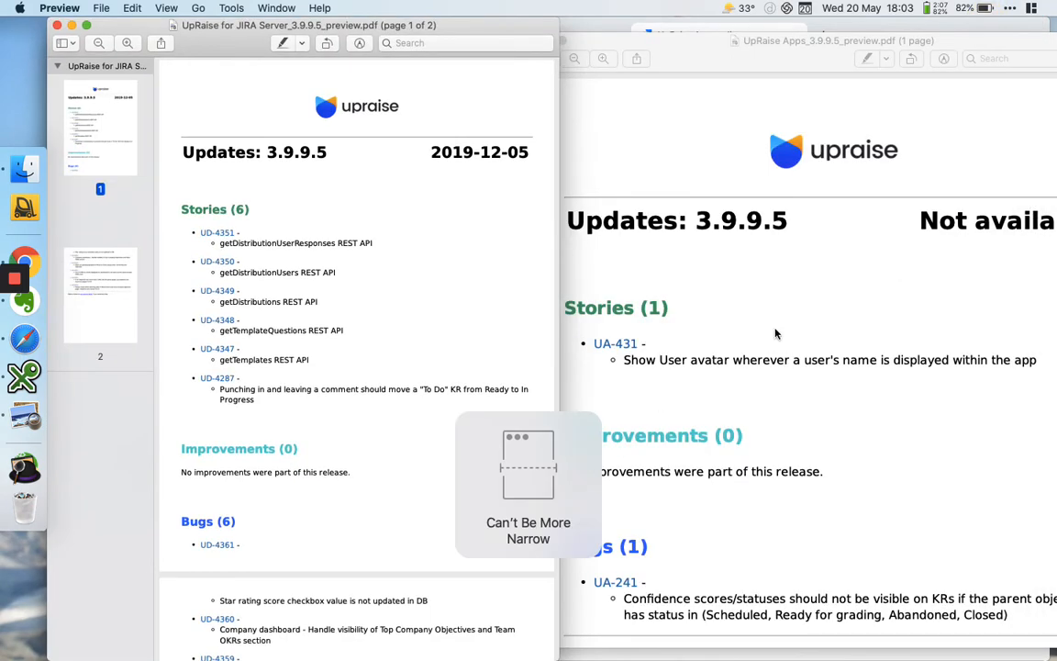
click(697, 294)
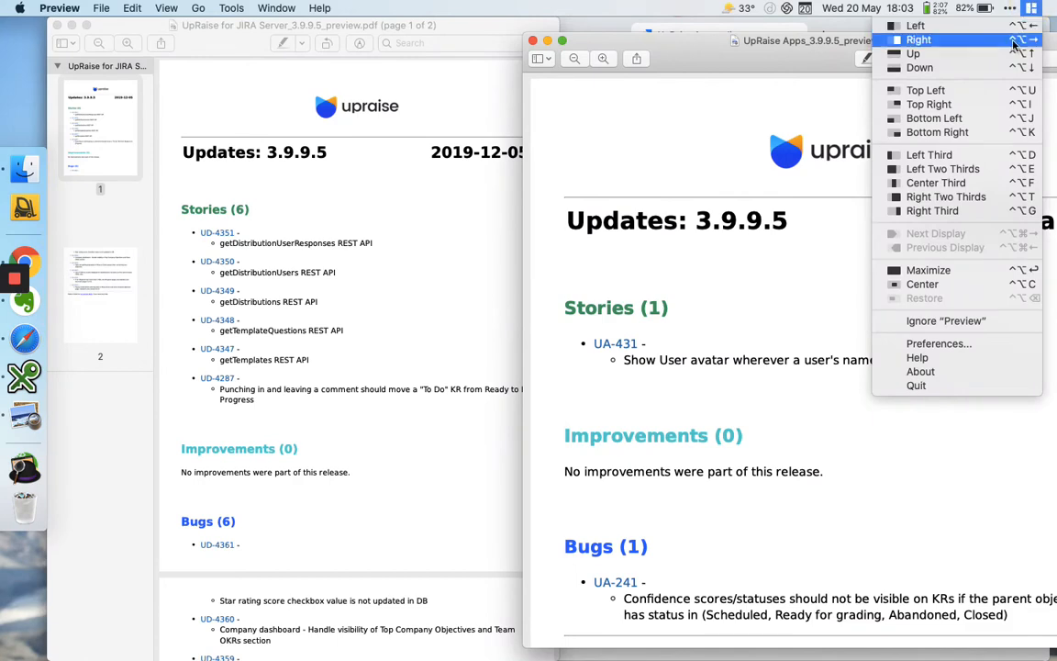
click(917, 39)
click(455, 295)
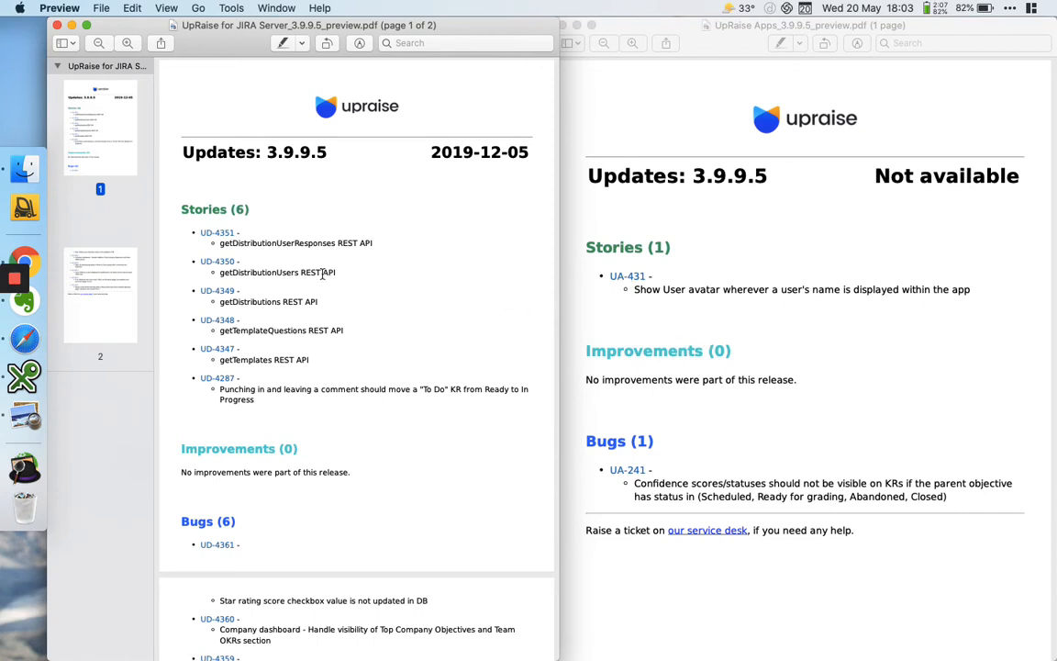
Switch to Chrome and open the JQL section under Stories for editing in the UpRaise for JIRA Server project's Simple pdf template
click(31, 261)
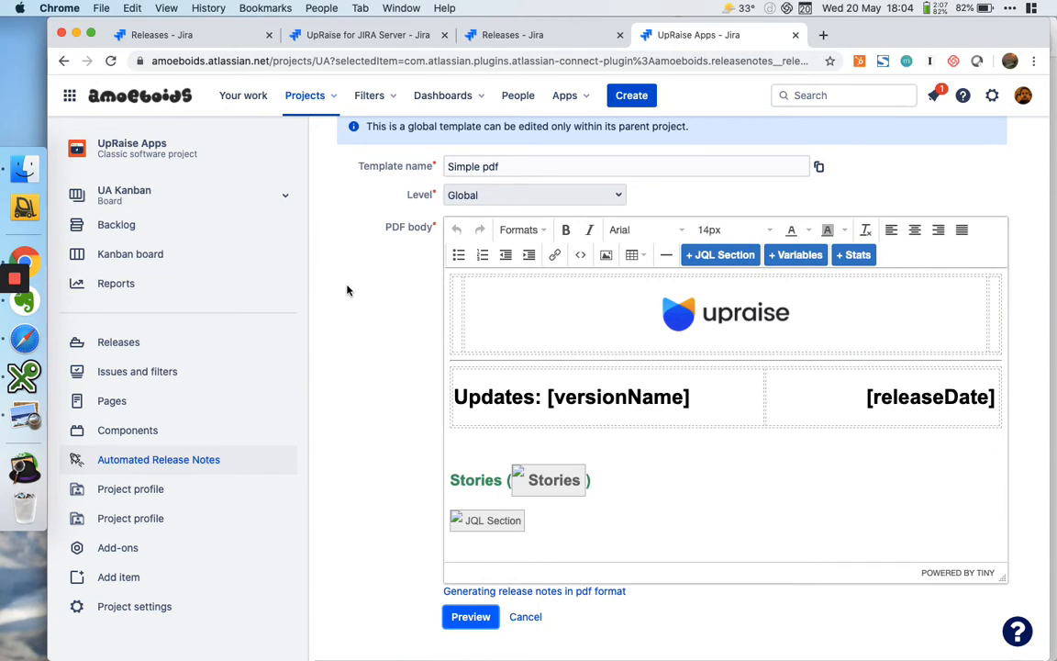
click(355, 37)
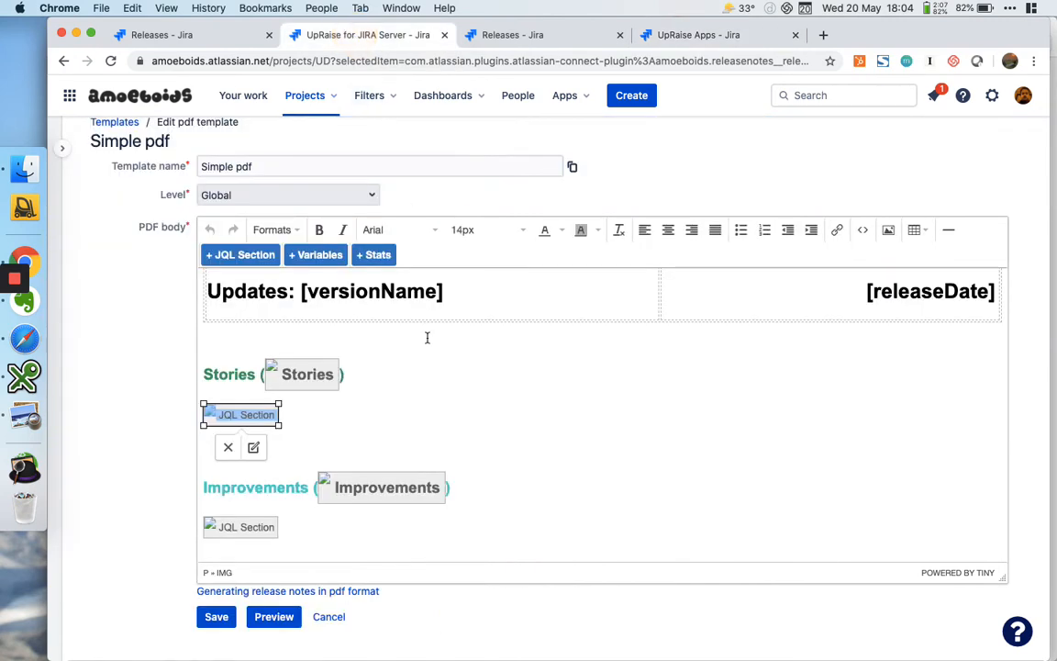
click(402, 404)
click(234, 411)
click(398, 413)
click(266, 414)
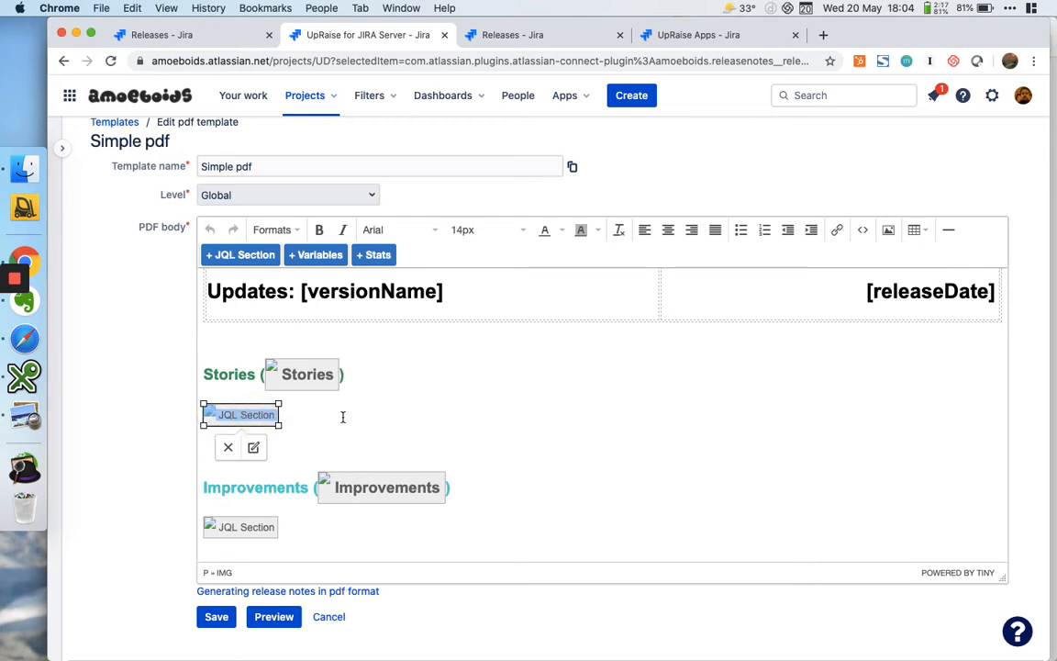
click(342, 417)
click(254, 415)
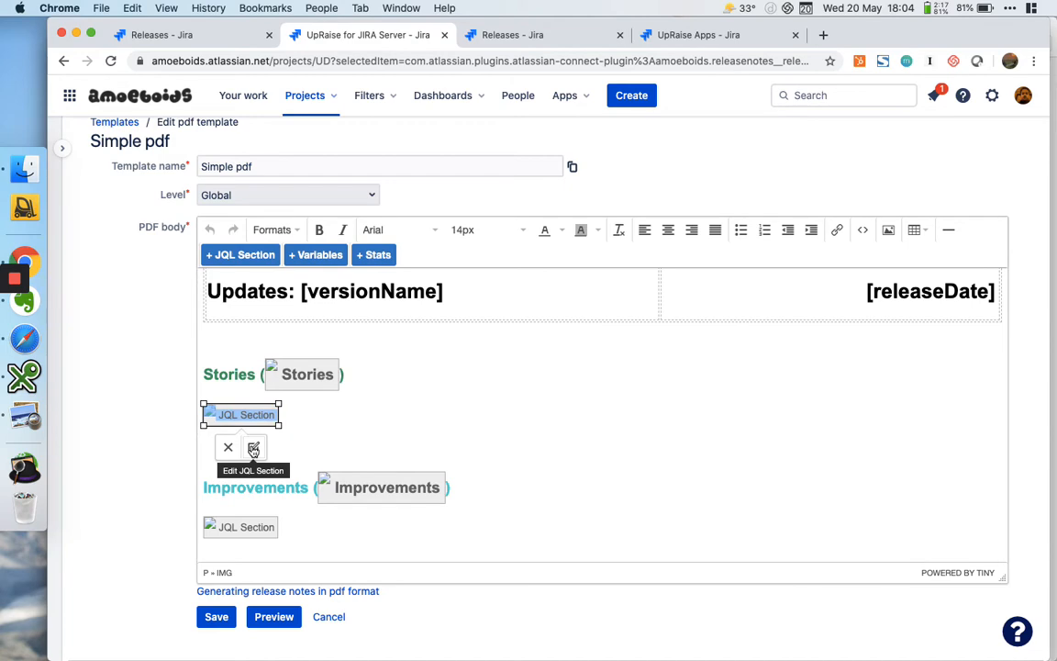
click(253, 448)
Change the project condition in the Stories section's JQL to project in (UA, UD)
double_click(586, 377)
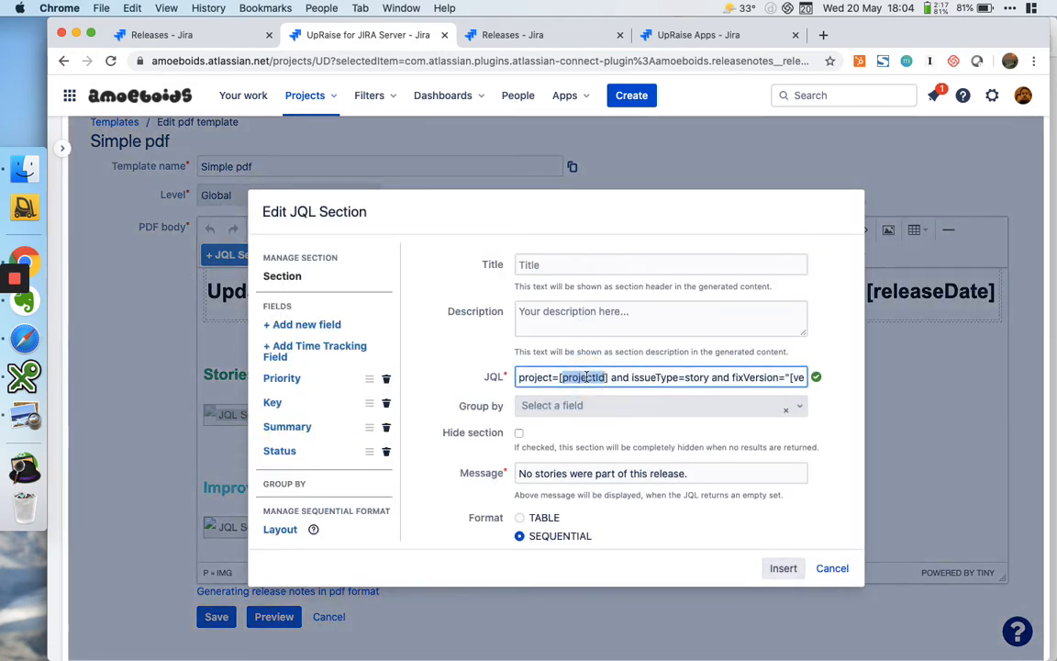
click(556, 377)
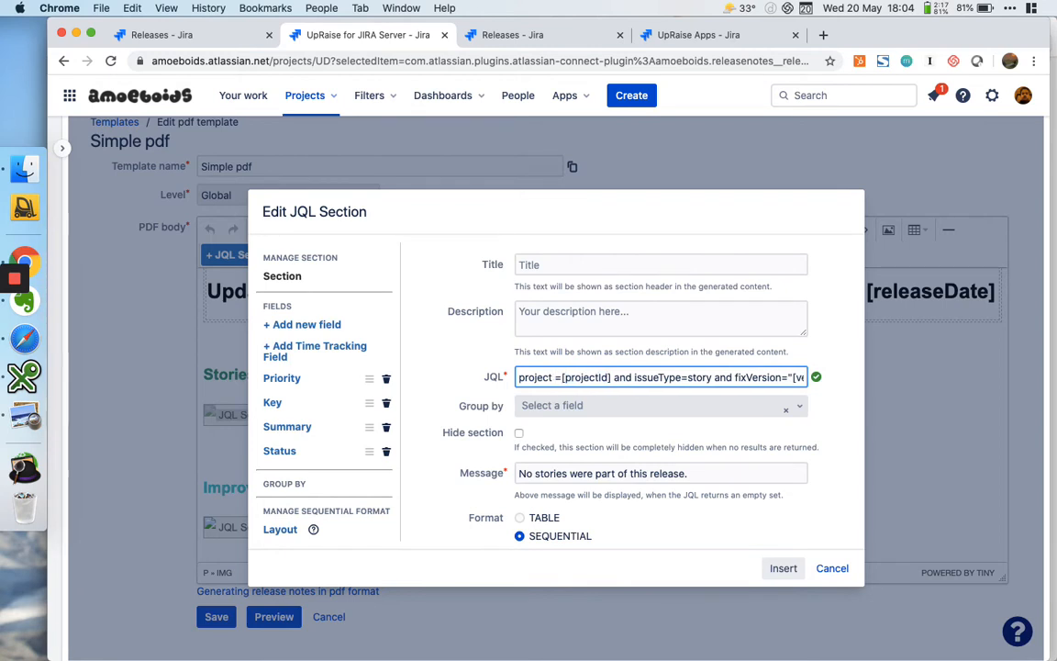
text(in)
key(shift+Right)
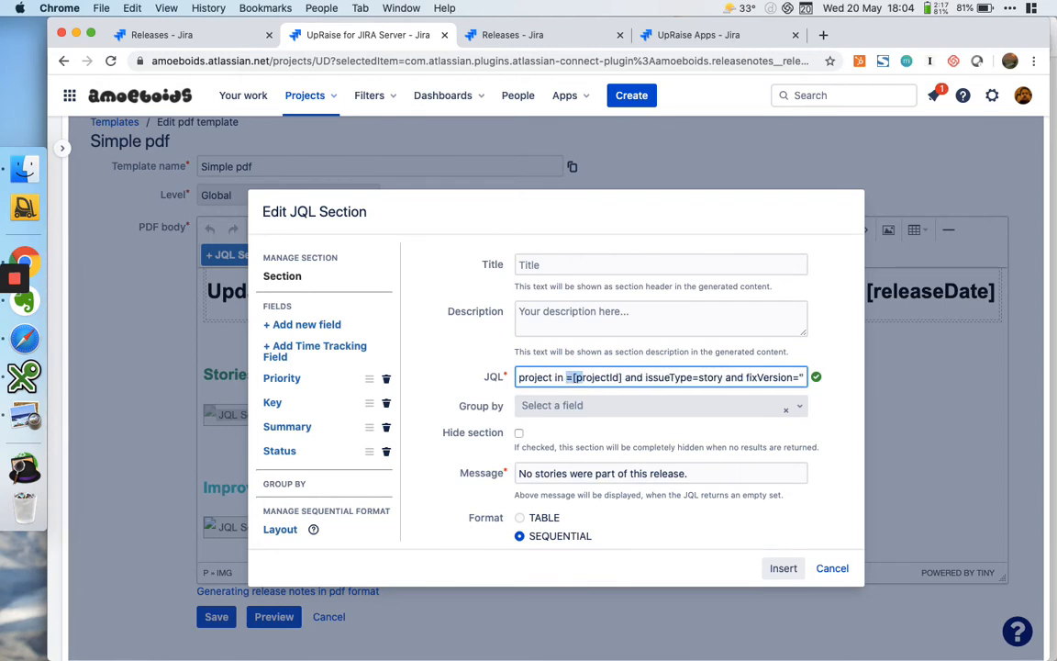
key(shift+Right)
key(shift+Right)
key(shift+Right)
key(shift+Right)
key(shift+Right)
key(shift+Right)
key(shift+Right)
key(shift+Right)
key(shift+Right)
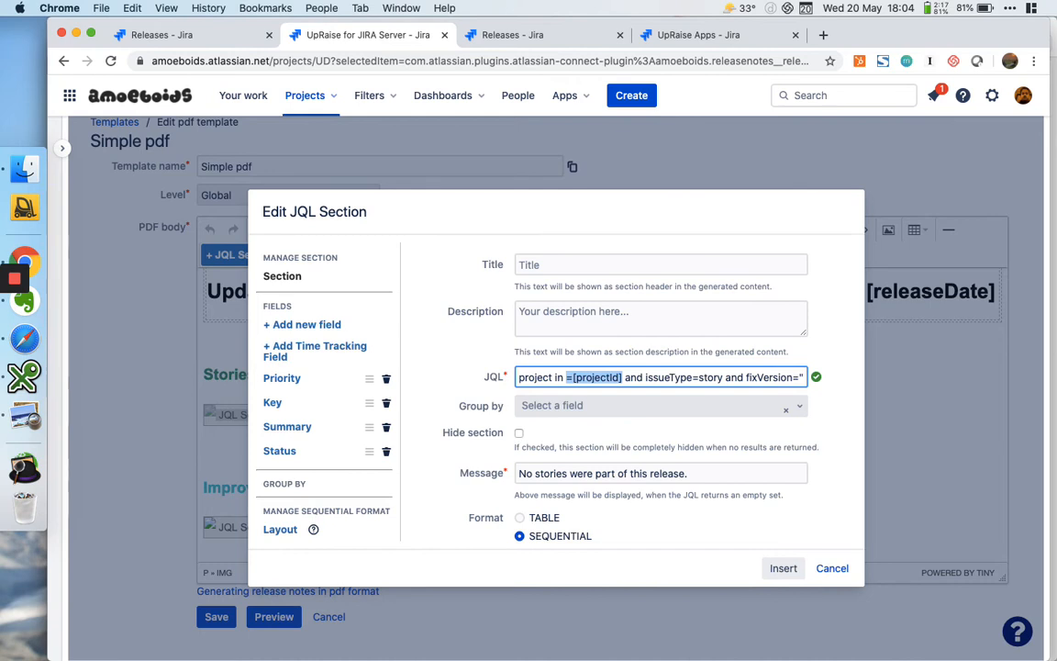
key(BackSpace)
text(()
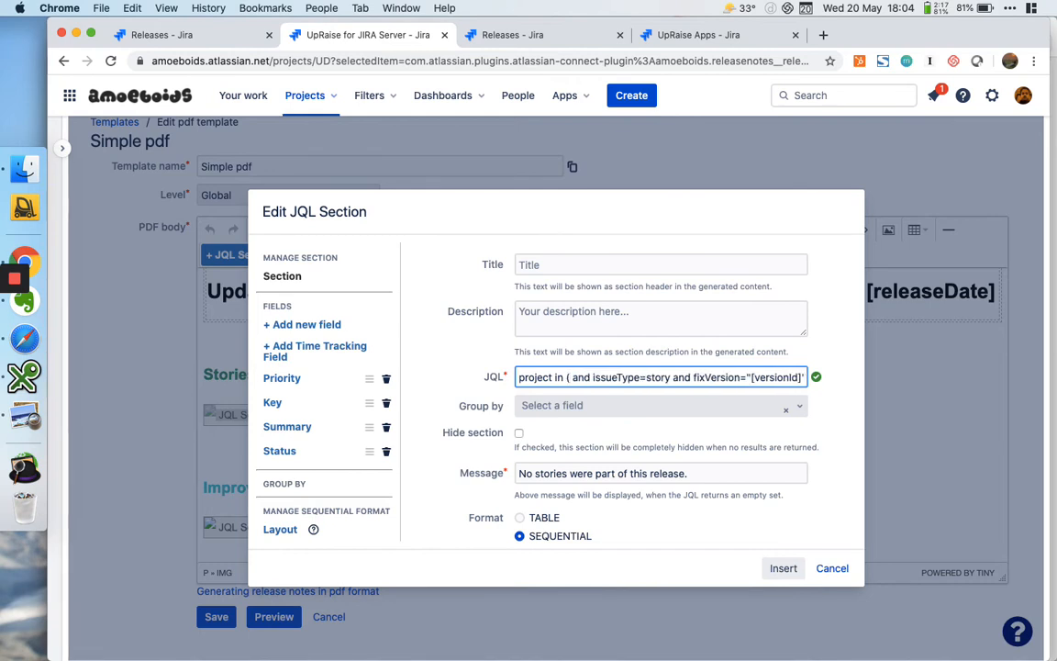
text(UA, UD))
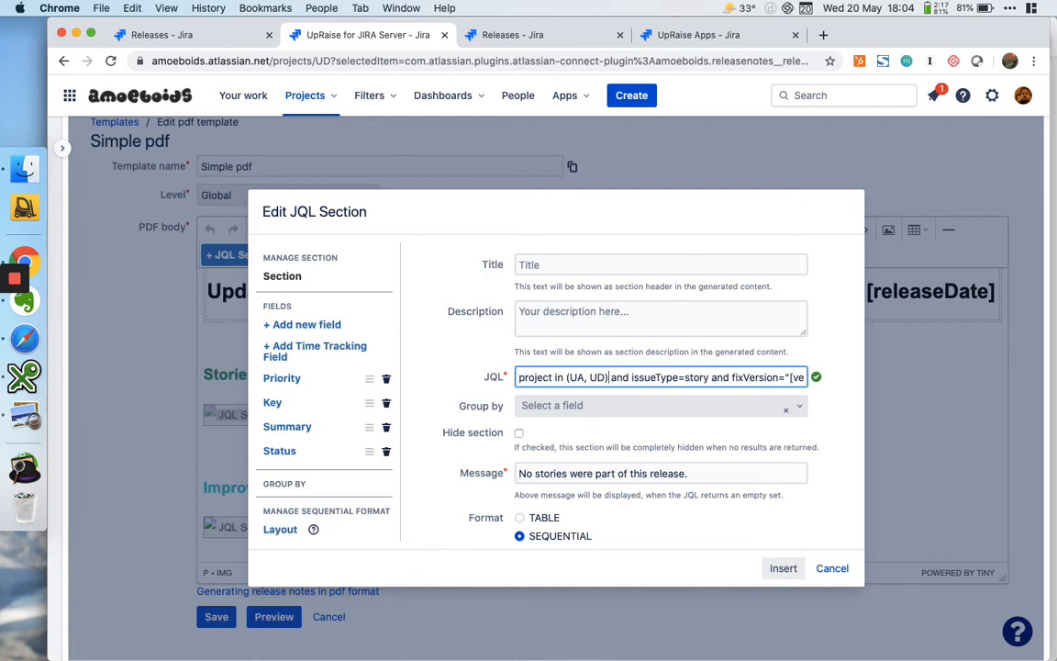
click(845, 347)
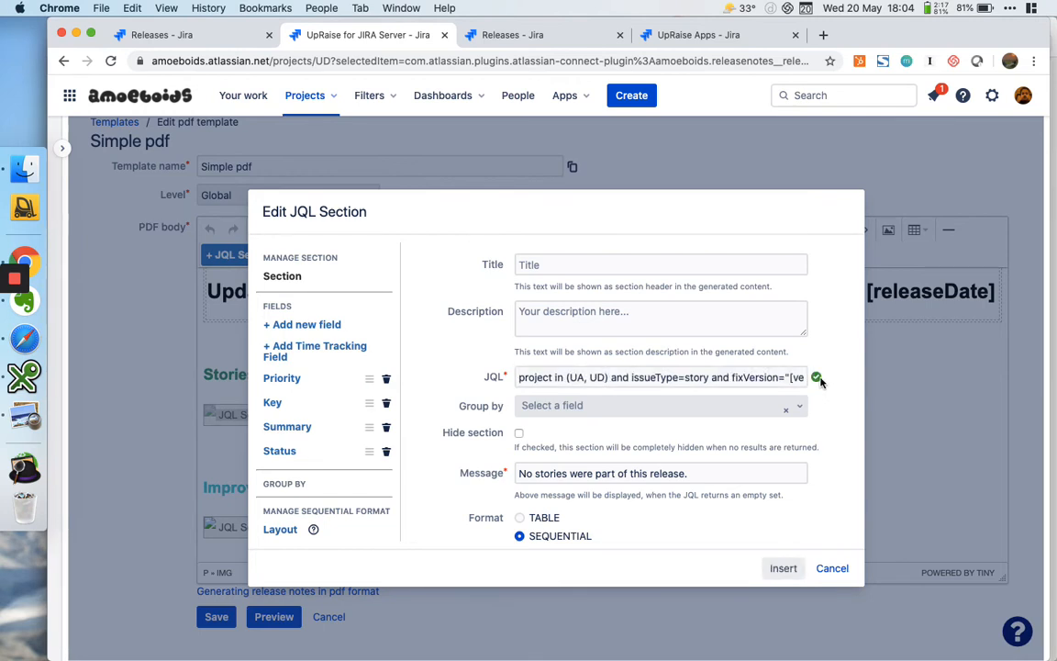
Change the fixVersion condition in the Stories section's JQL to fixVersion="[versionName]"
click(582, 377)
click(605, 377)
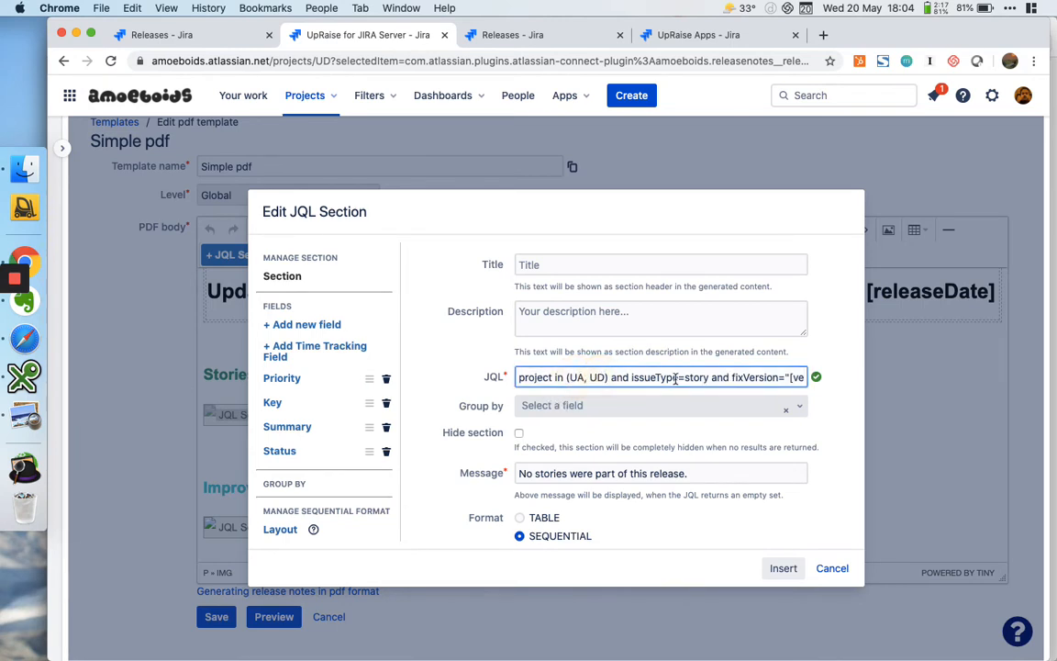
scroll(679, 377, right, 3)
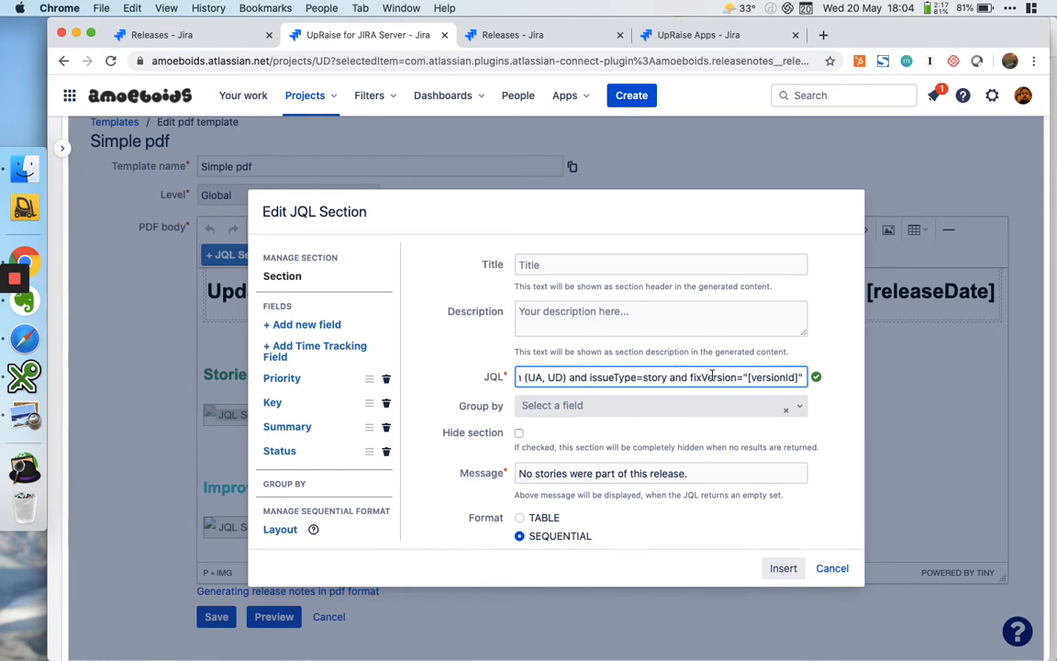
double_click(774, 379)
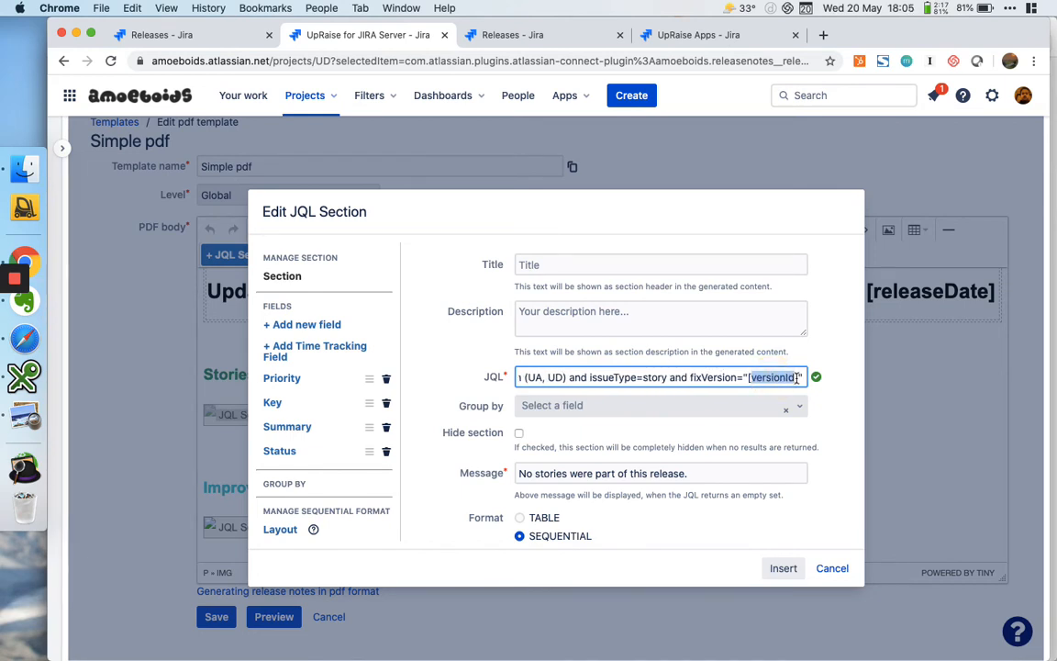
key(Right)
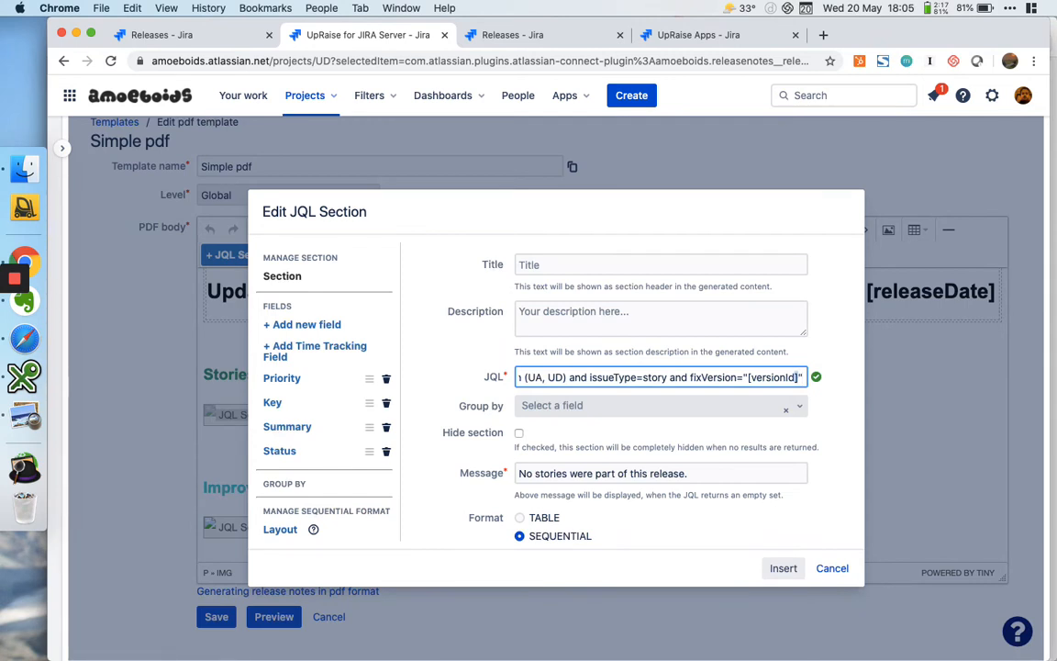
key(BackSpace)
key(BackSpace)
text(Name)
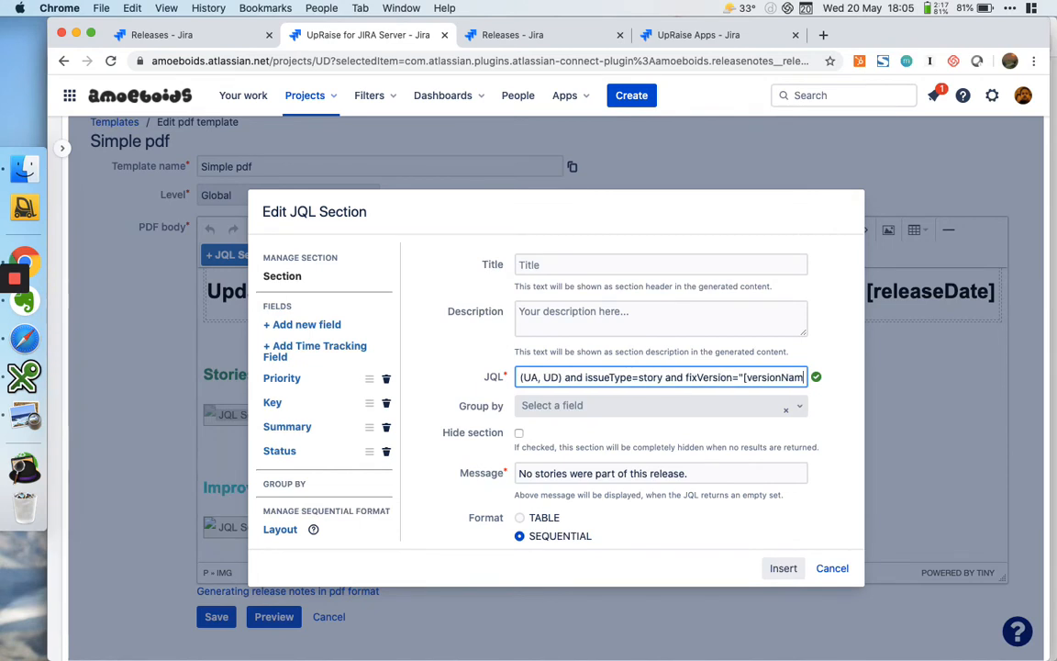
key(Right)
key(Right)
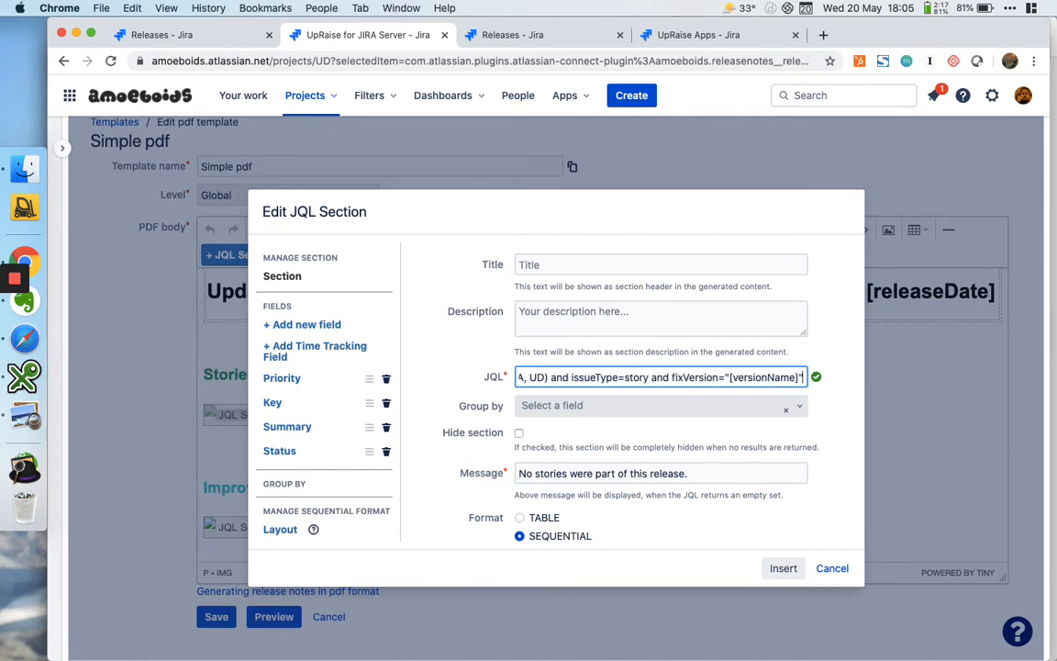
click(825, 405)
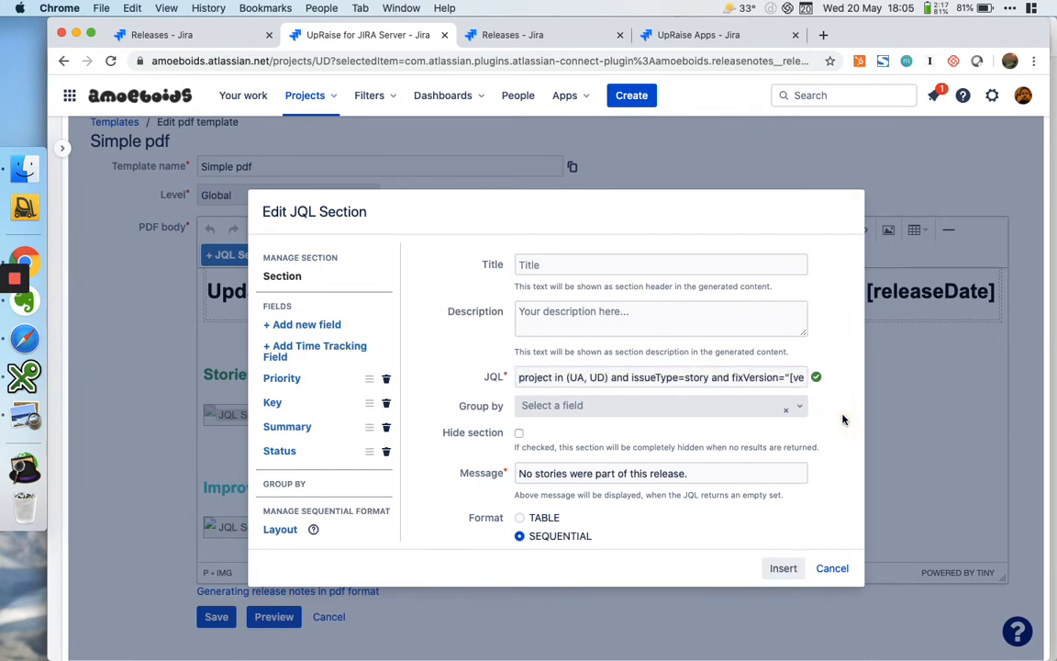
Check the version variable in the JQL and the project keys in the URLs of both projects' Releases pages
click(792, 379)
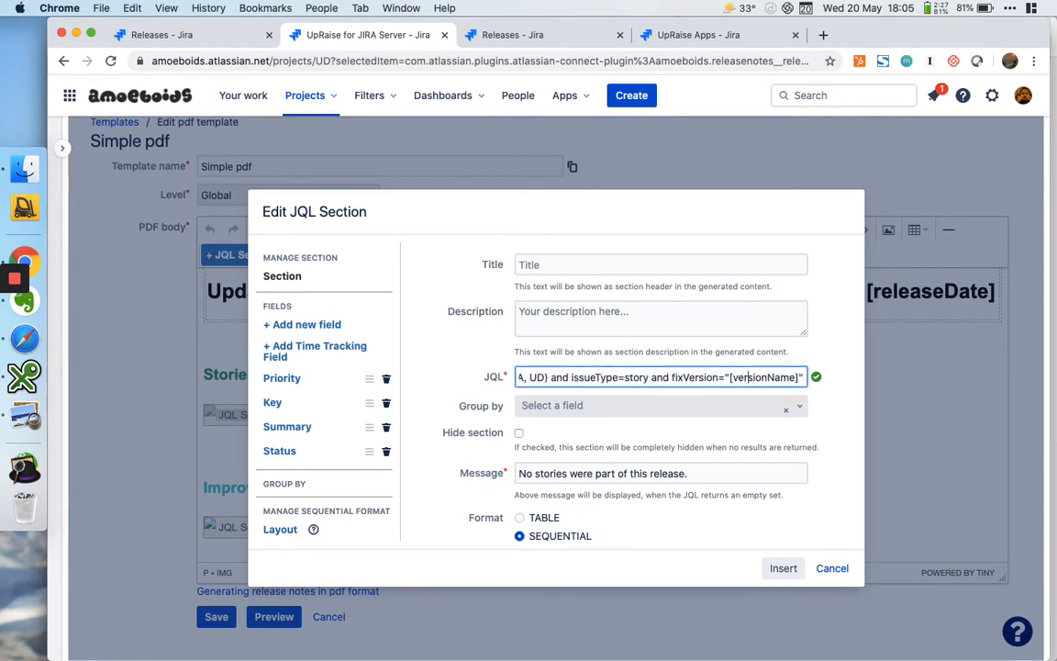
triple_click(800, 379)
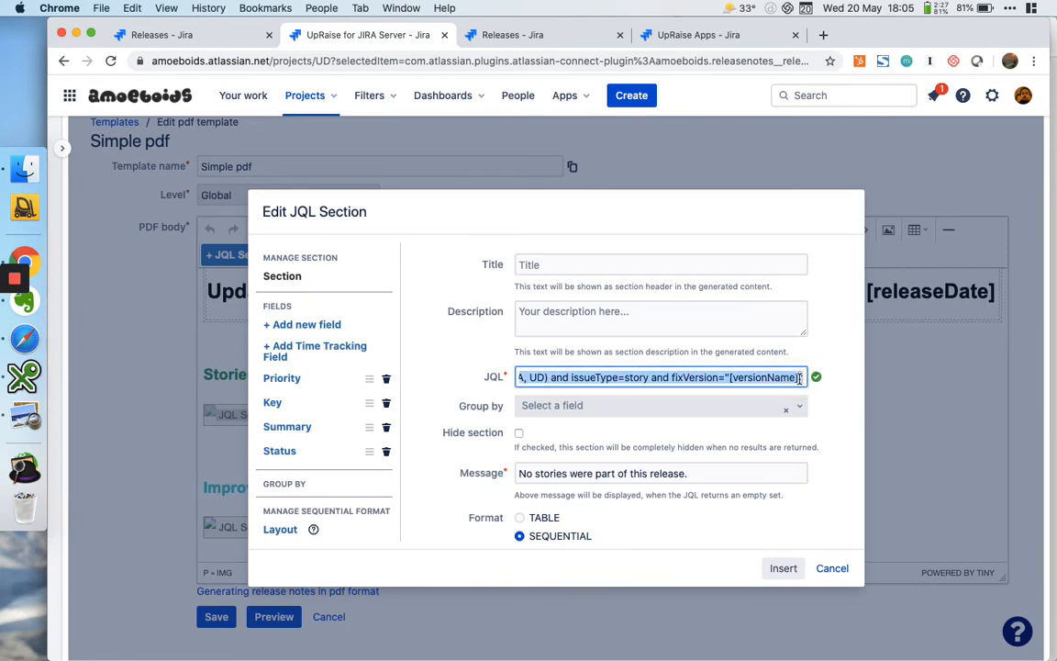
double_click(750, 378)
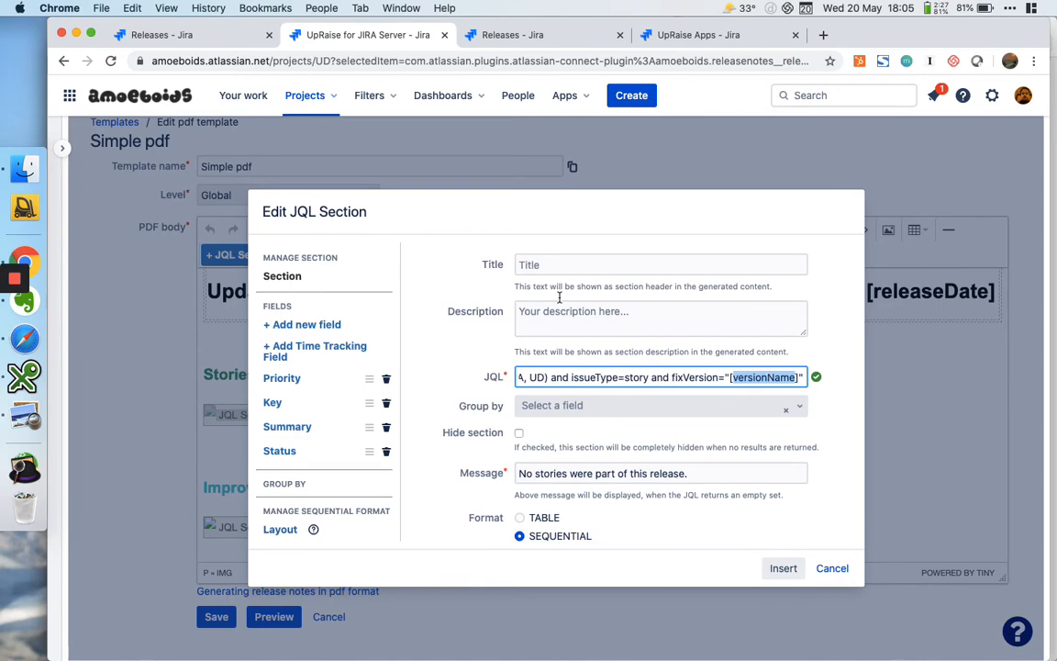
click(170, 36)
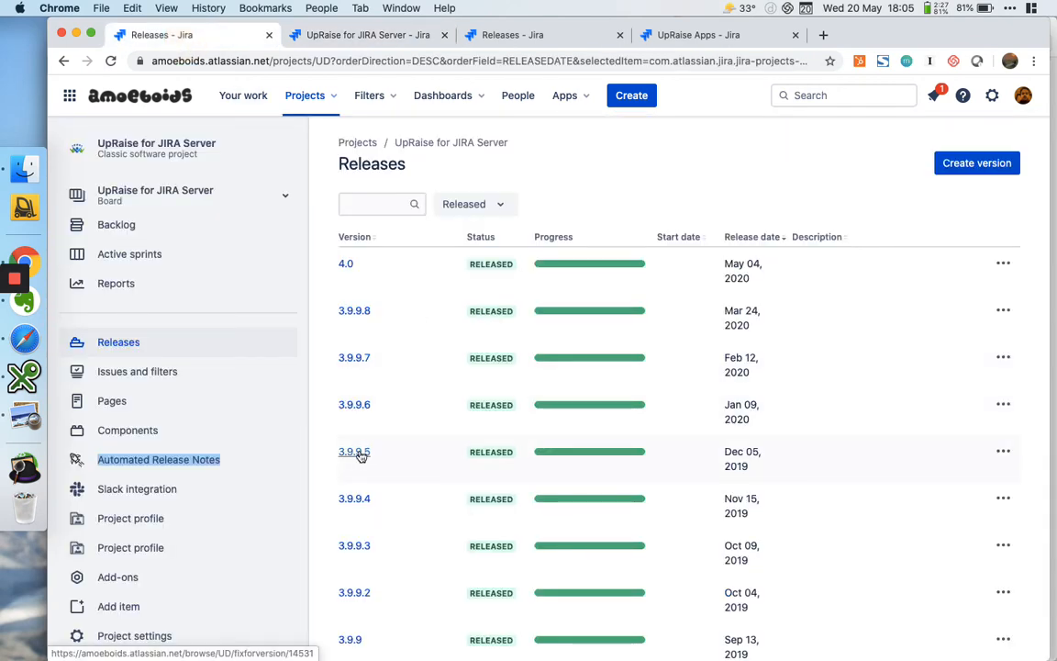
double_click(356, 60)
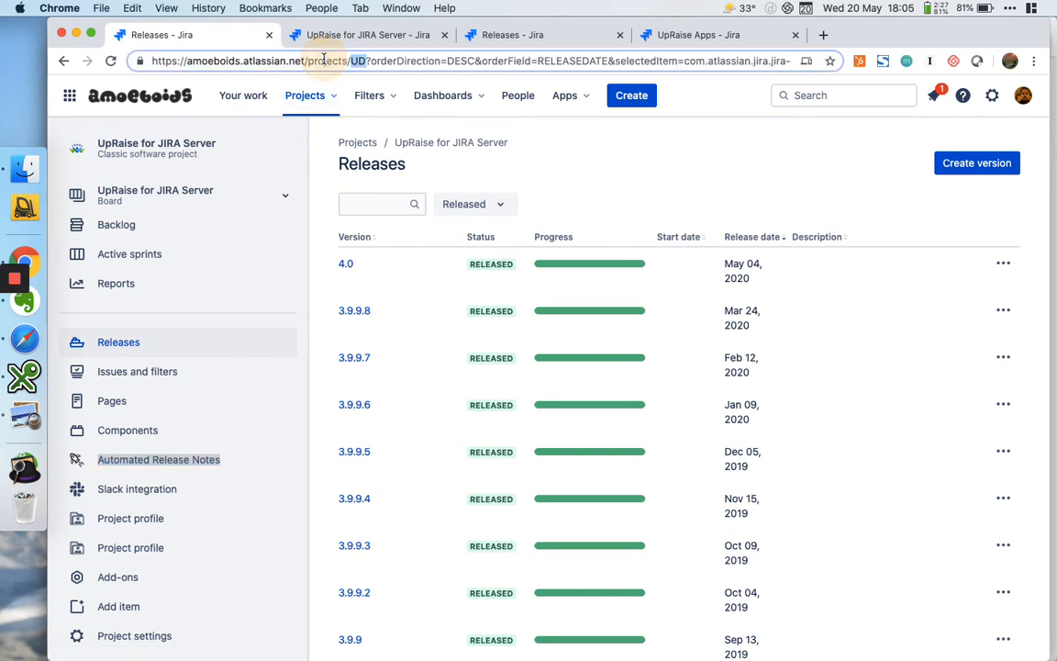
click(506, 35)
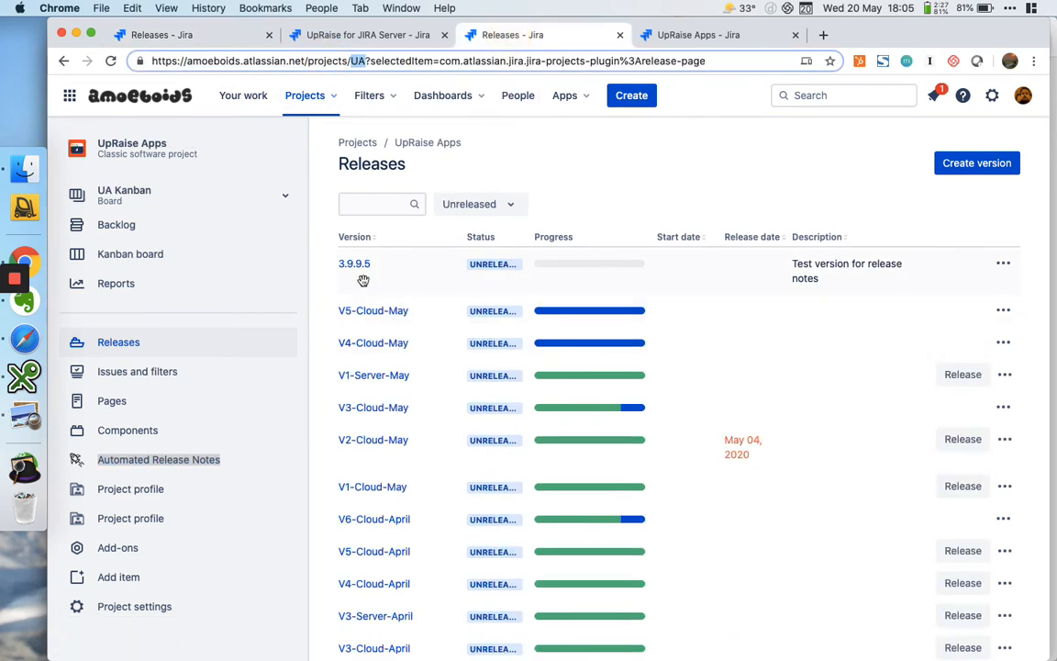
click(386, 40)
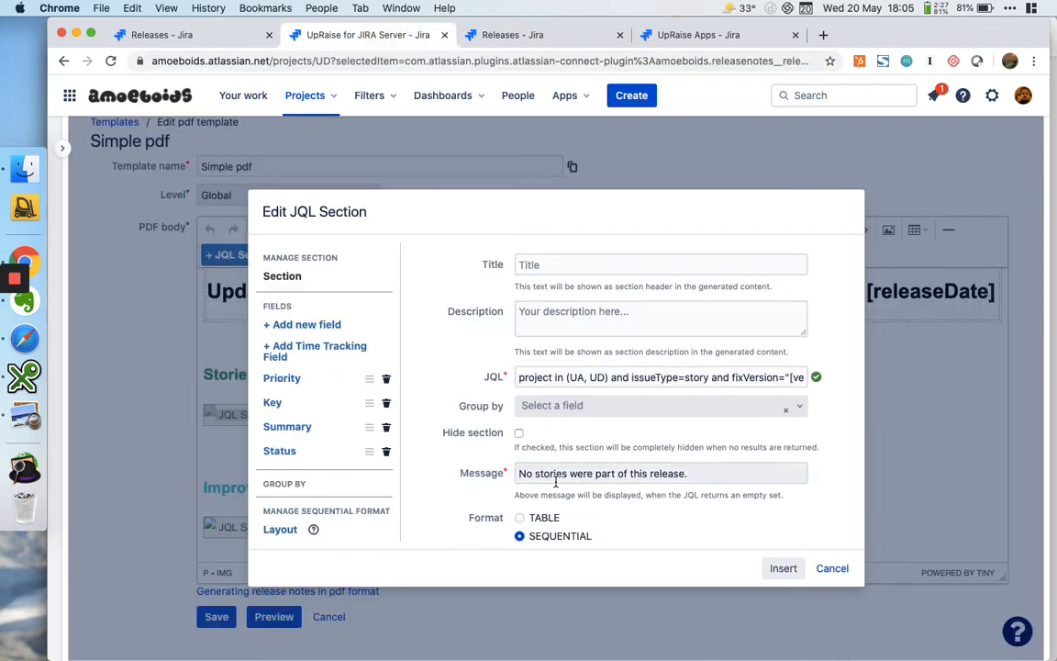
Copy the complete Stories JQL query and insert the edited JQL section into the template
click(765, 377)
key(Right)
key(Right)
key(Right)
key(Right)
key(Right)
key(Right)
key(Right)
key(Right)
key(Right)
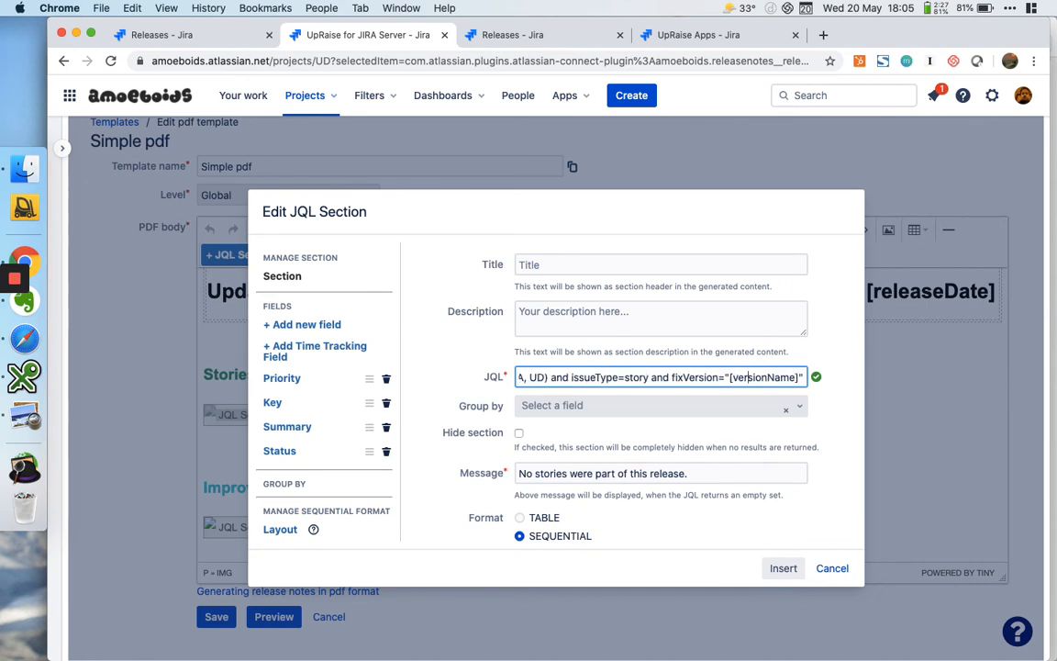
key(super+a)
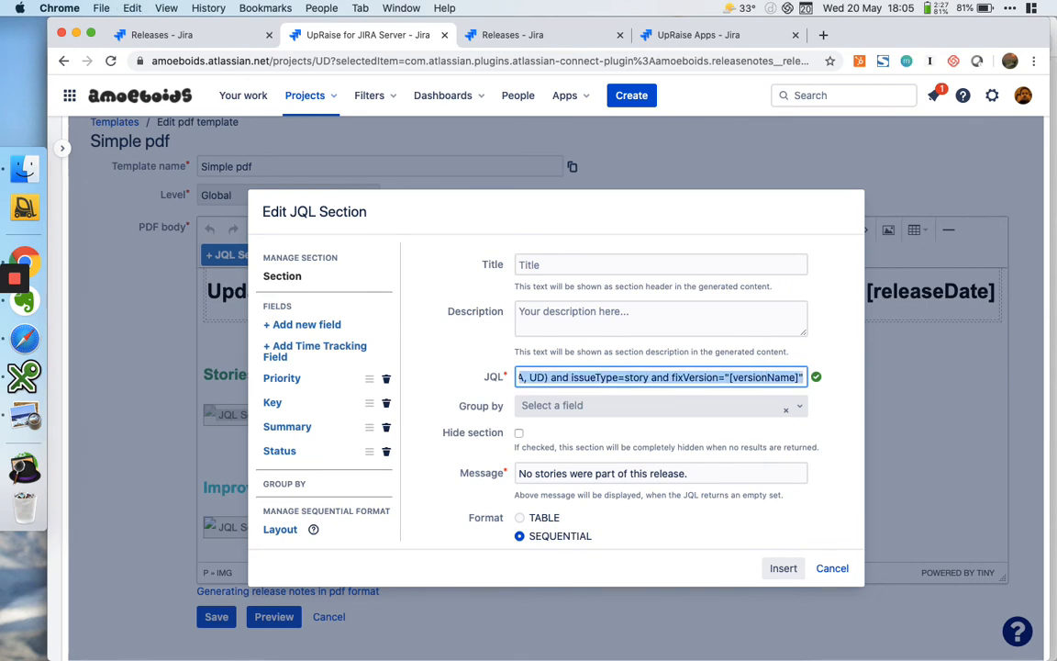
click(780, 568)
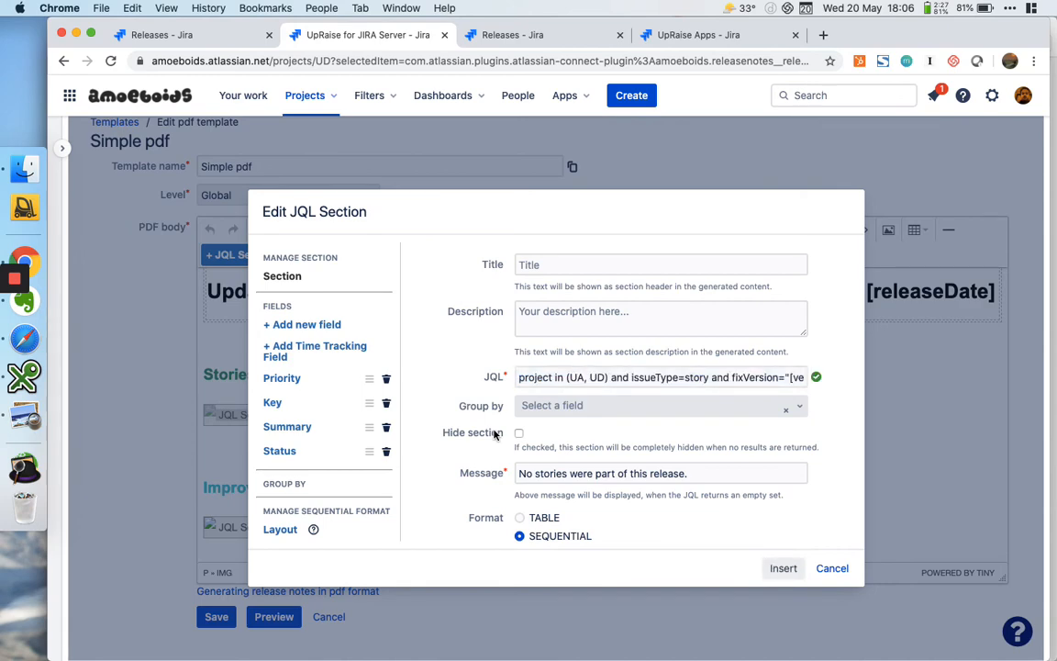
click(791, 567)
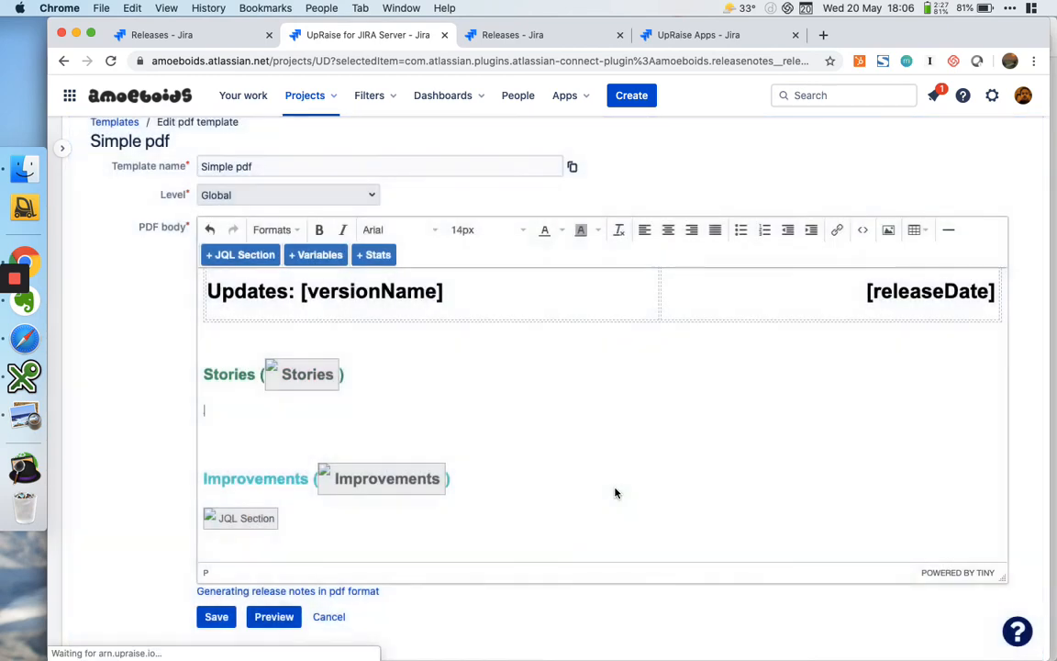
Replace the JQL of the Stories stat in the heading with the copied query and insert the edited stat
click(294, 372)
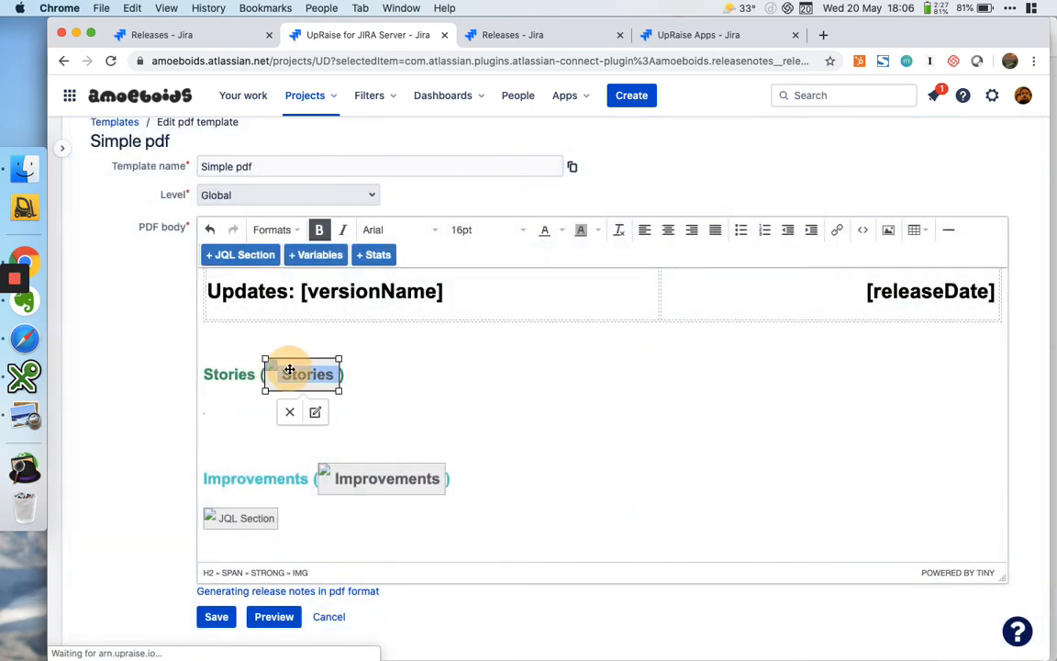
click(314, 413)
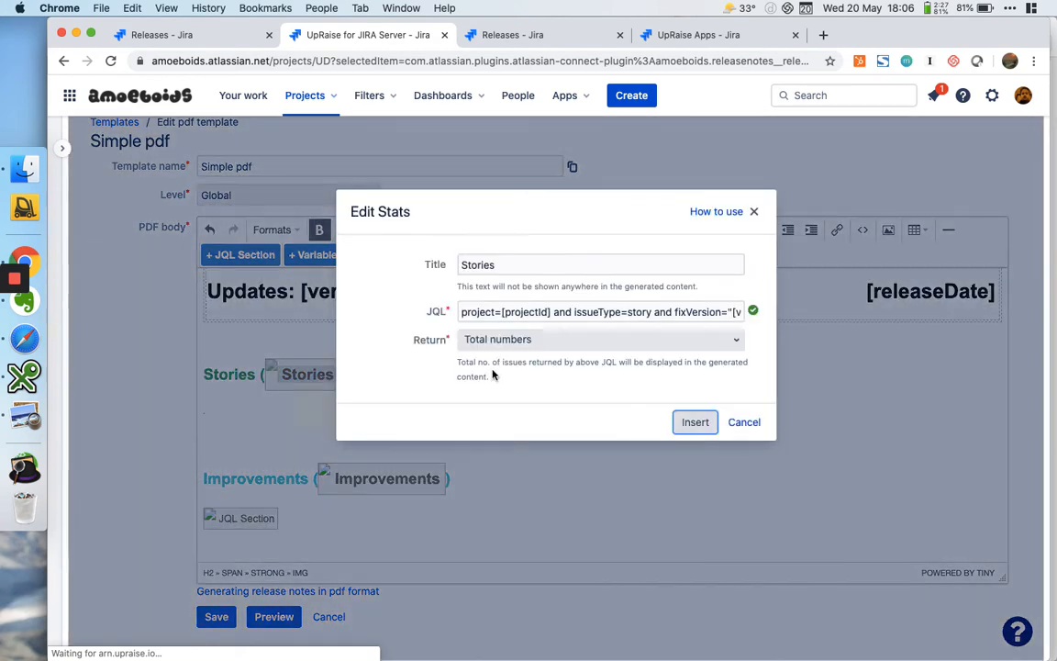
triple_click(552, 306)
key(super+v)
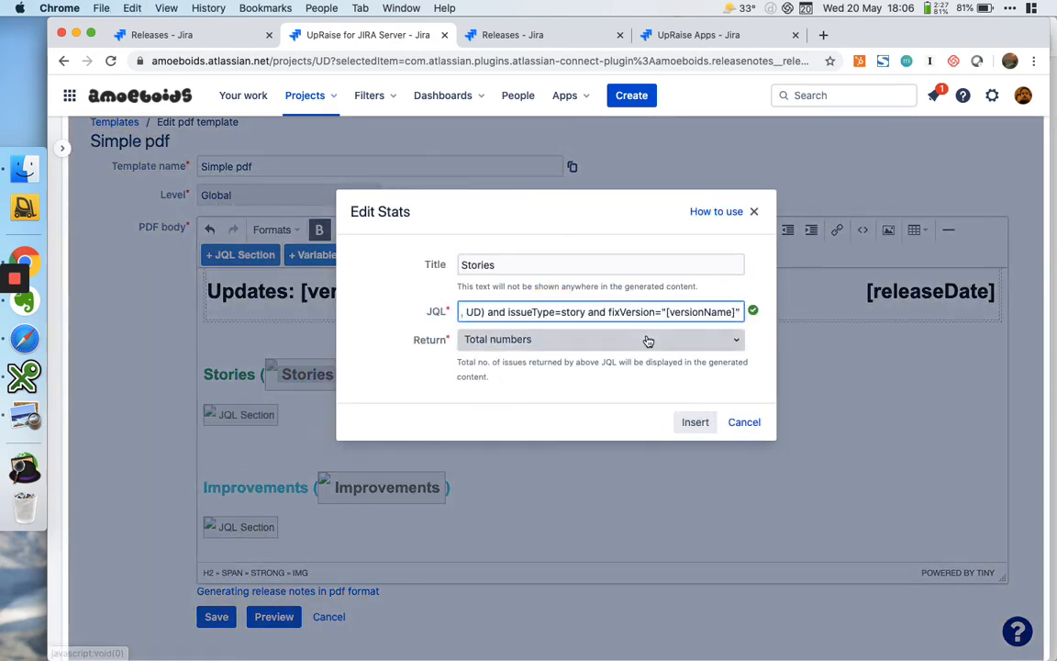
click(763, 344)
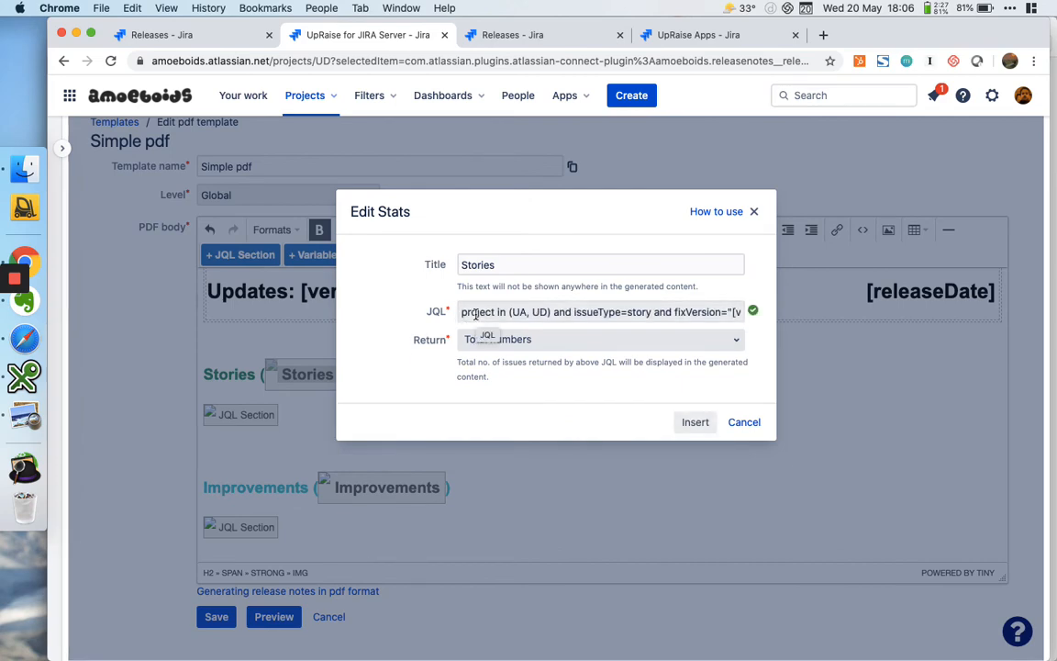
click(696, 424)
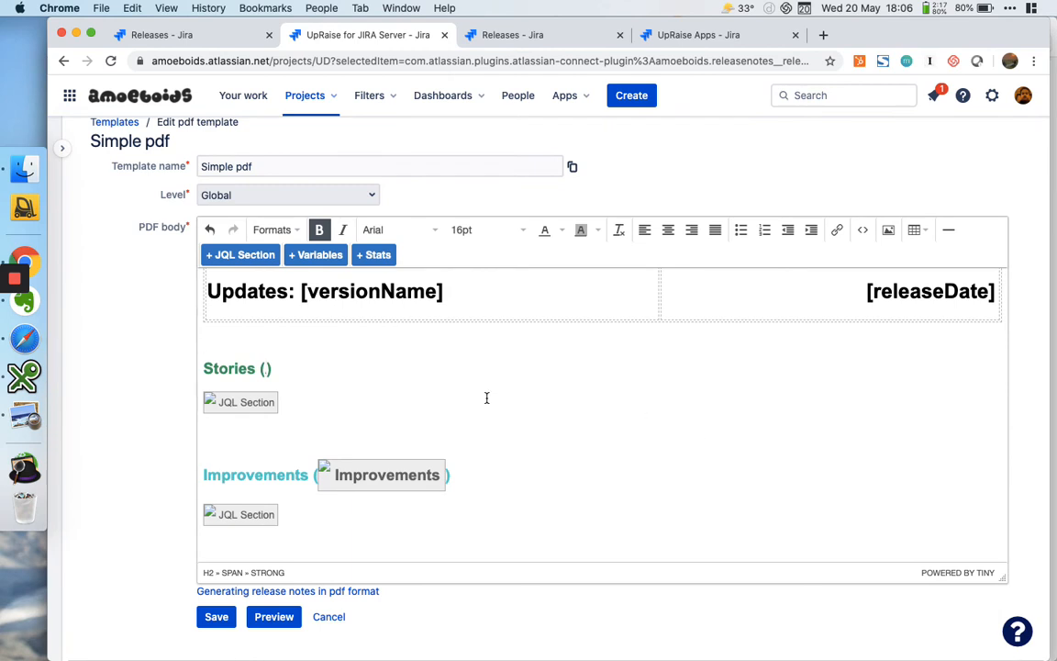
click(397, 383)
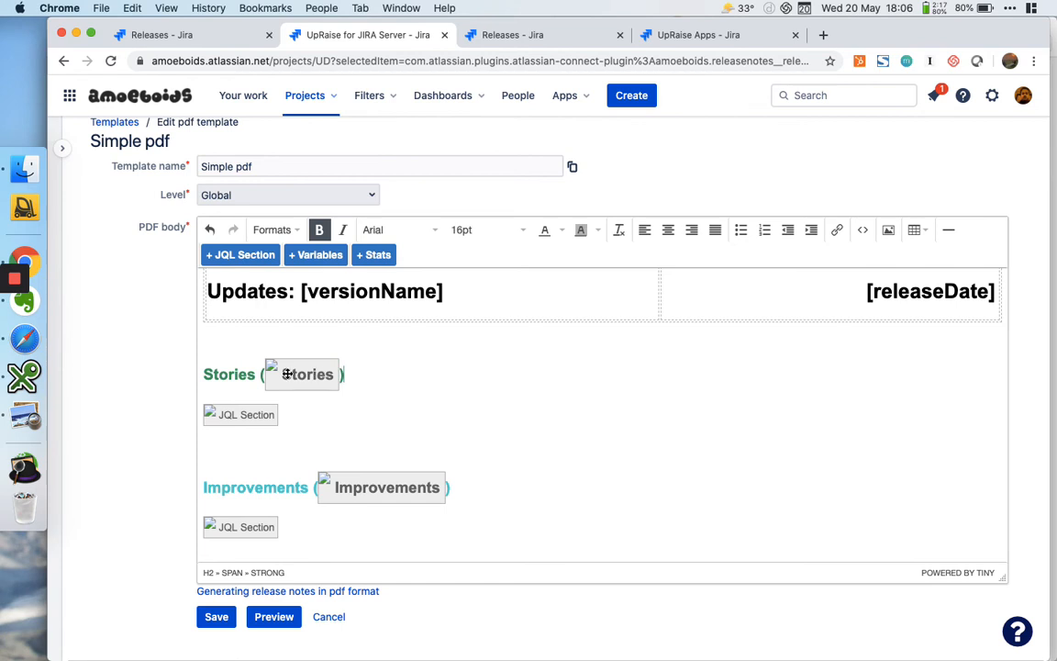
Generate a PDF preview of the Simple pdf template for version 3.9.9.5
click(237, 371)
double_click(228, 373)
click(423, 410)
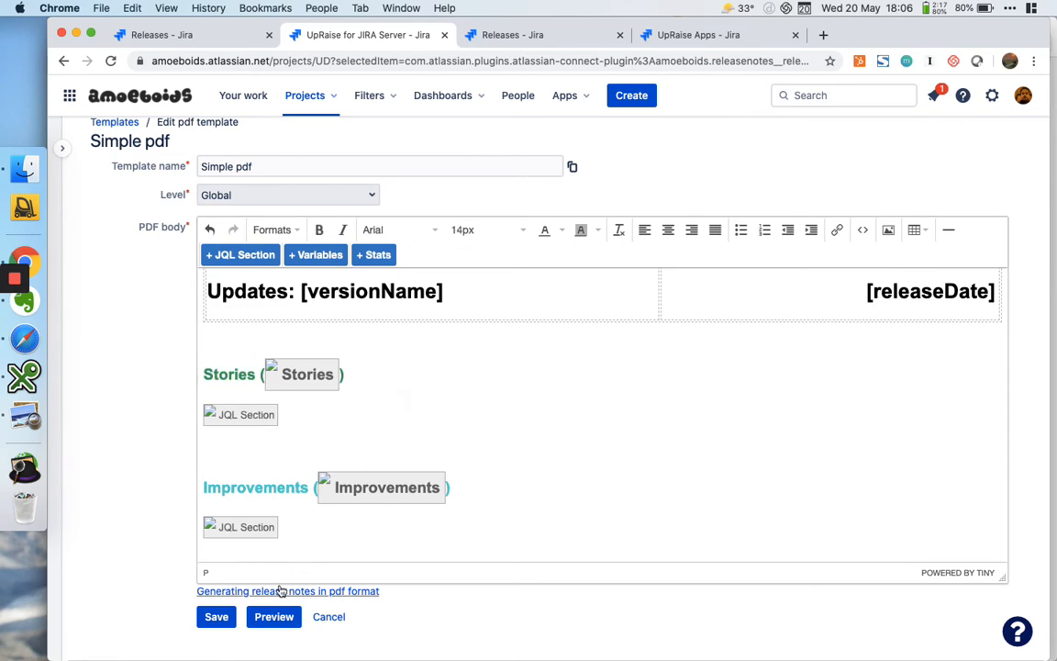
click(273, 615)
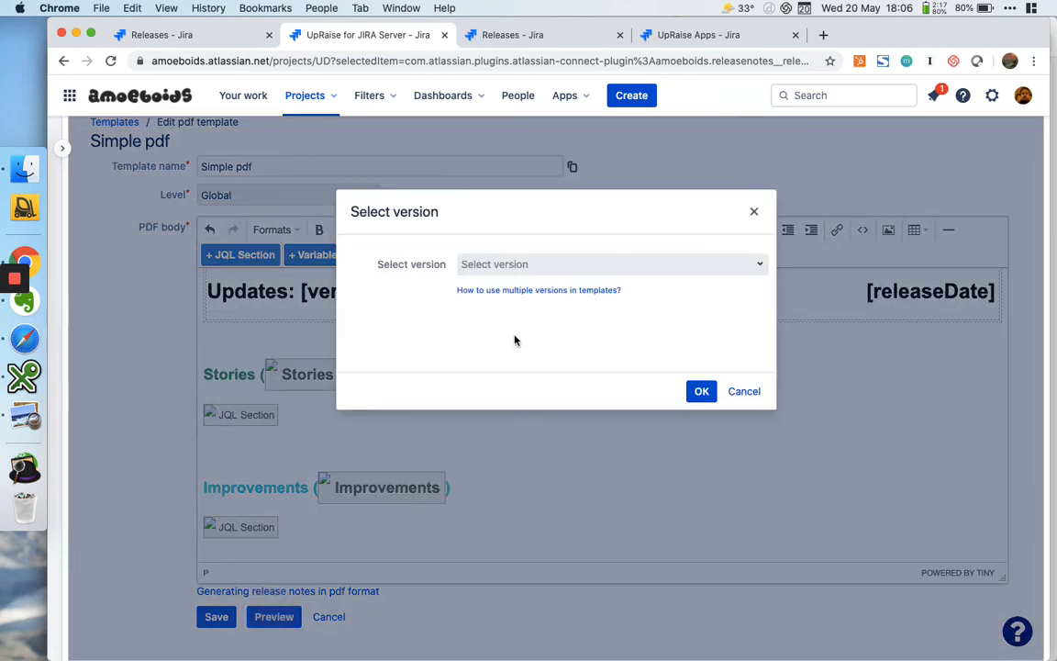
click(549, 264)
text(3.9.9.5)
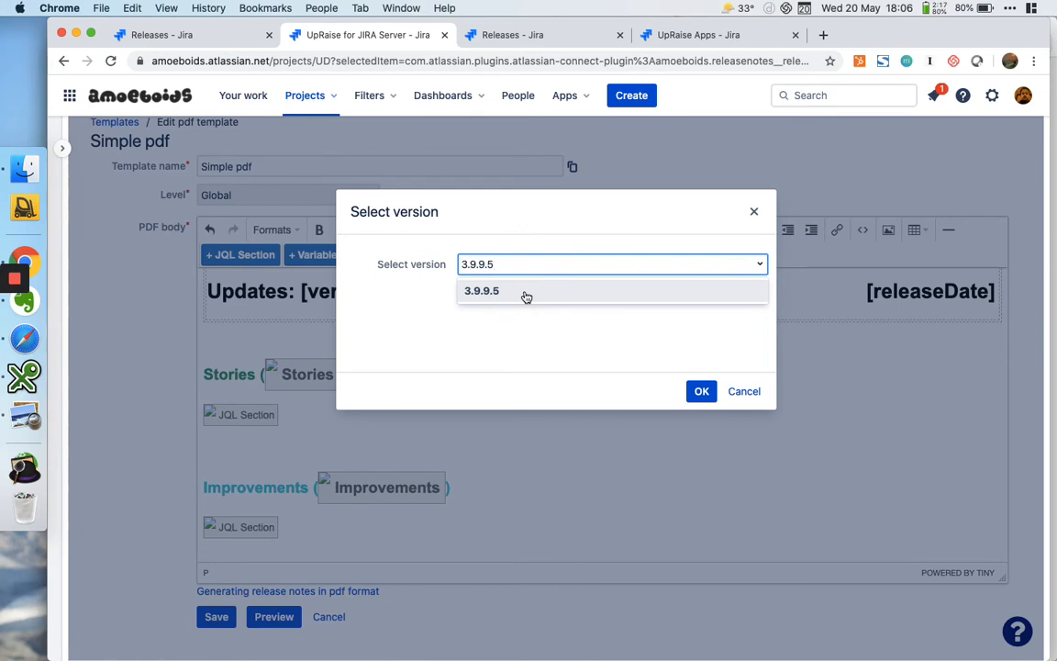
click(525, 293)
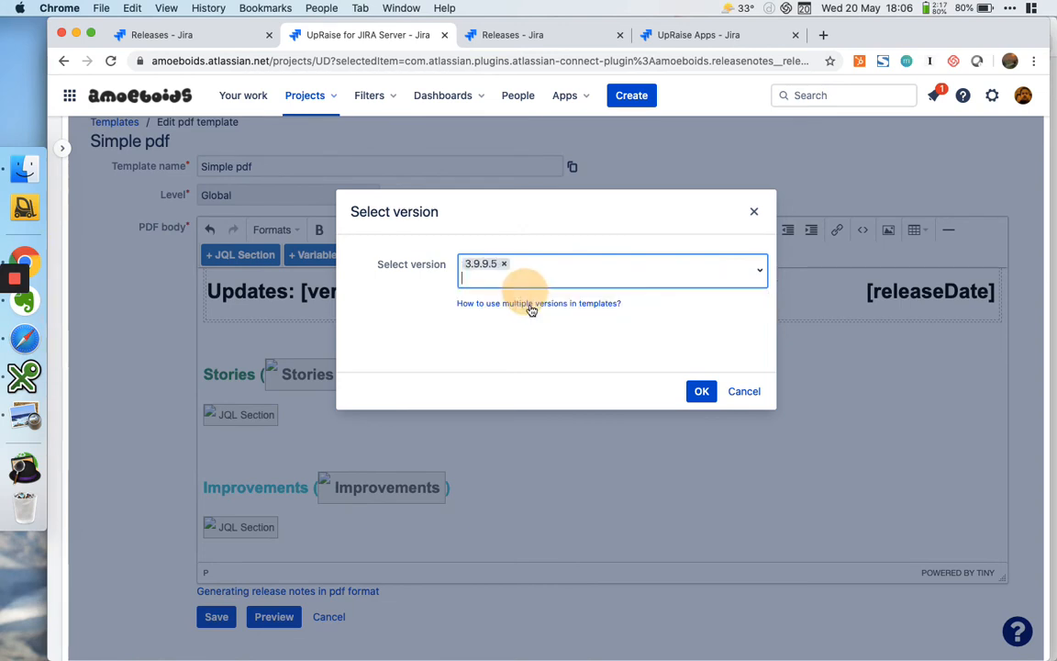
click(701, 391)
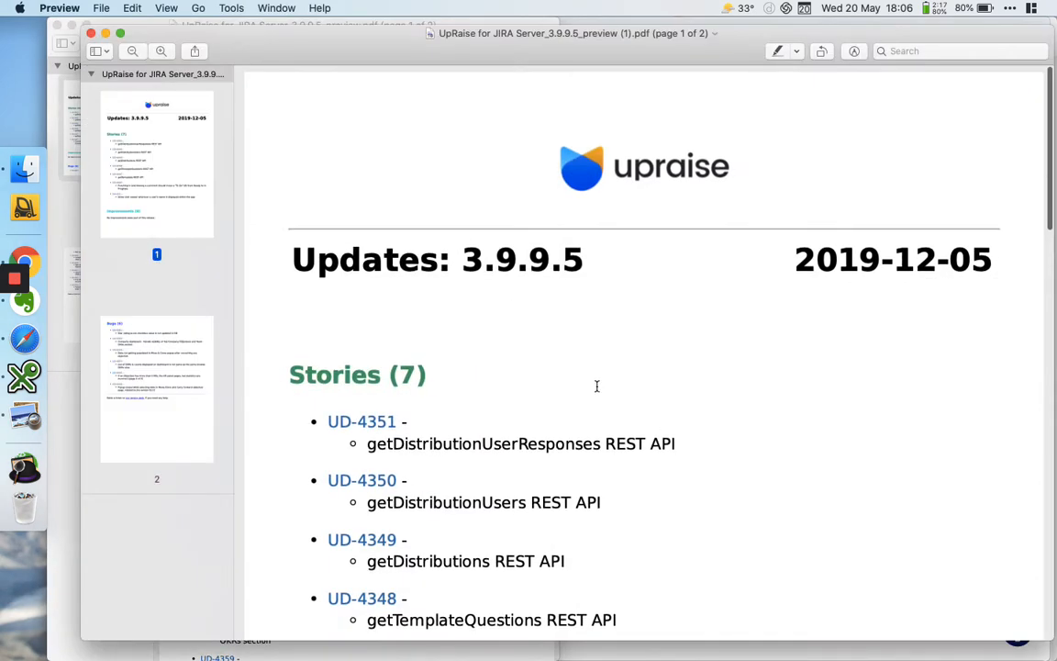
Examine the Stories section of the generated PDF for issues from both the UD and UA projects
scroll(488, 428, down, 2)
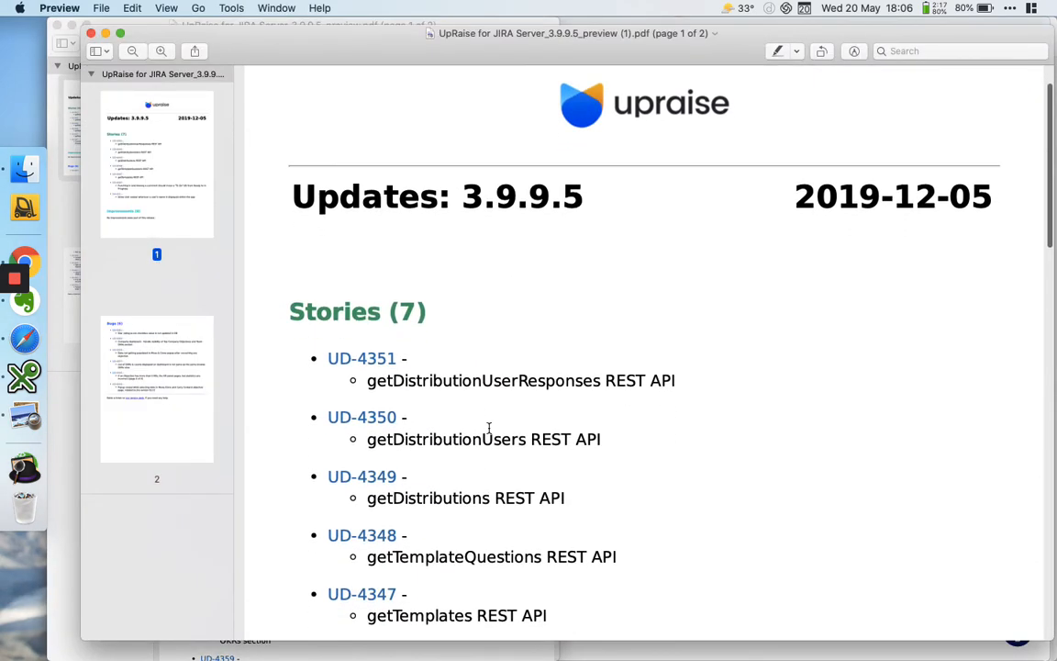
scroll(488, 427, down, 3)
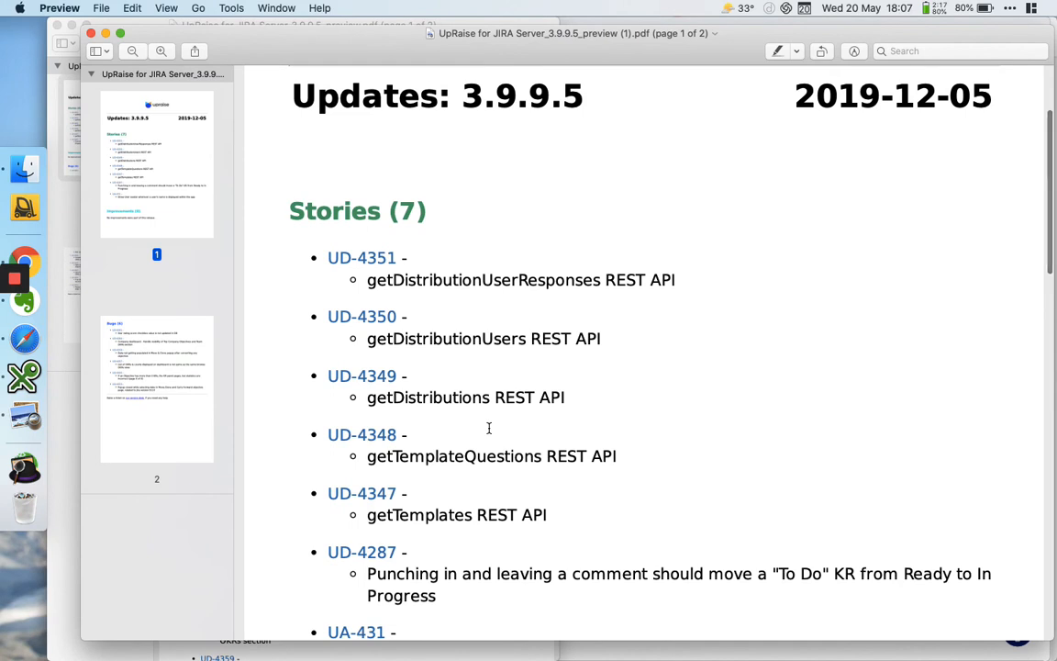
scroll(488, 428, down, 3)
scroll(489, 428, up, 1)
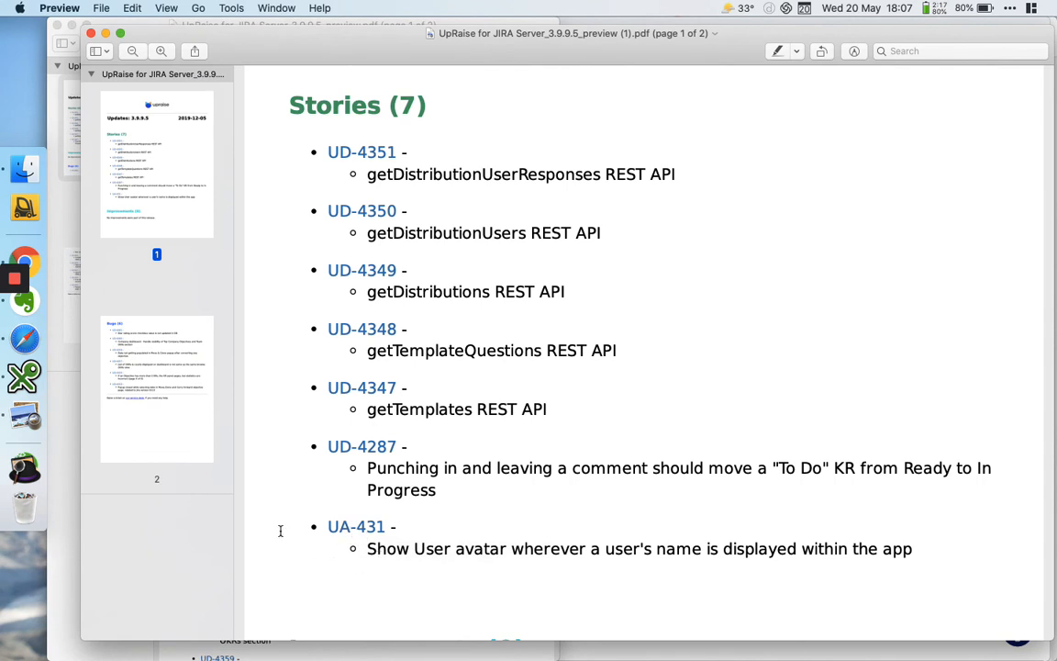
Compare the Stories in the combined PDF with the separate UpRaise for JIRA Server and UpRaise Apps previews
click(106, 34)
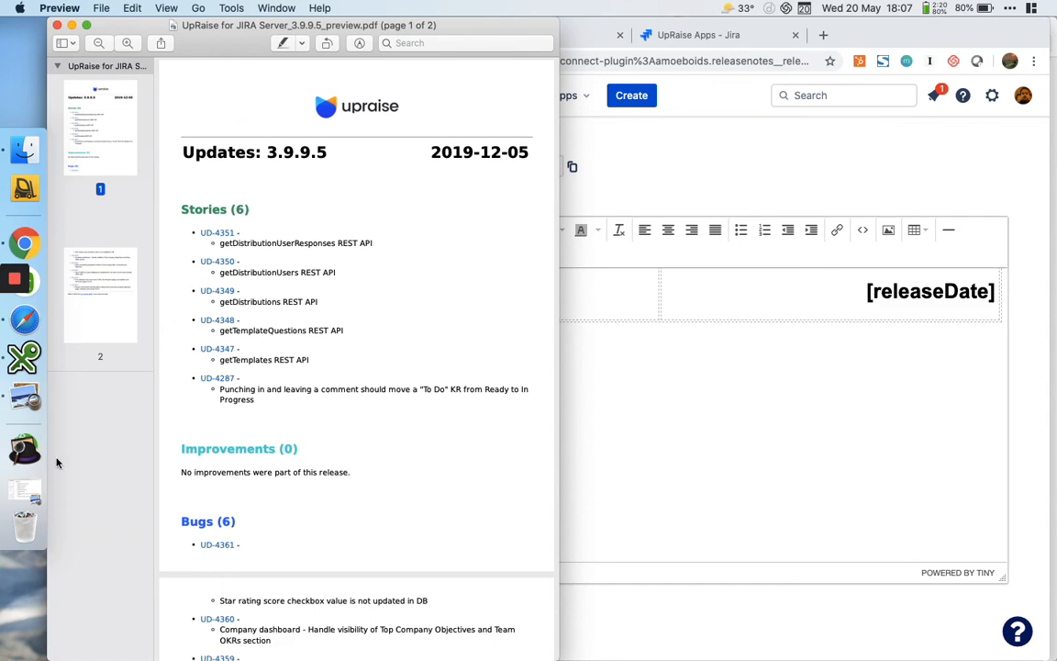
click(762, 172)
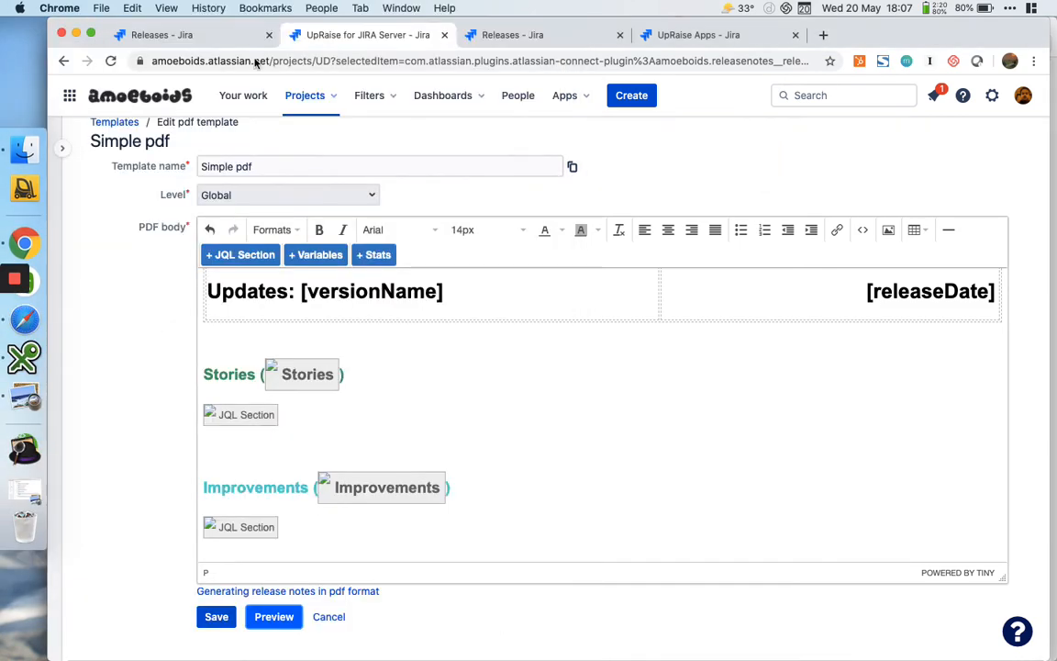
click(76, 34)
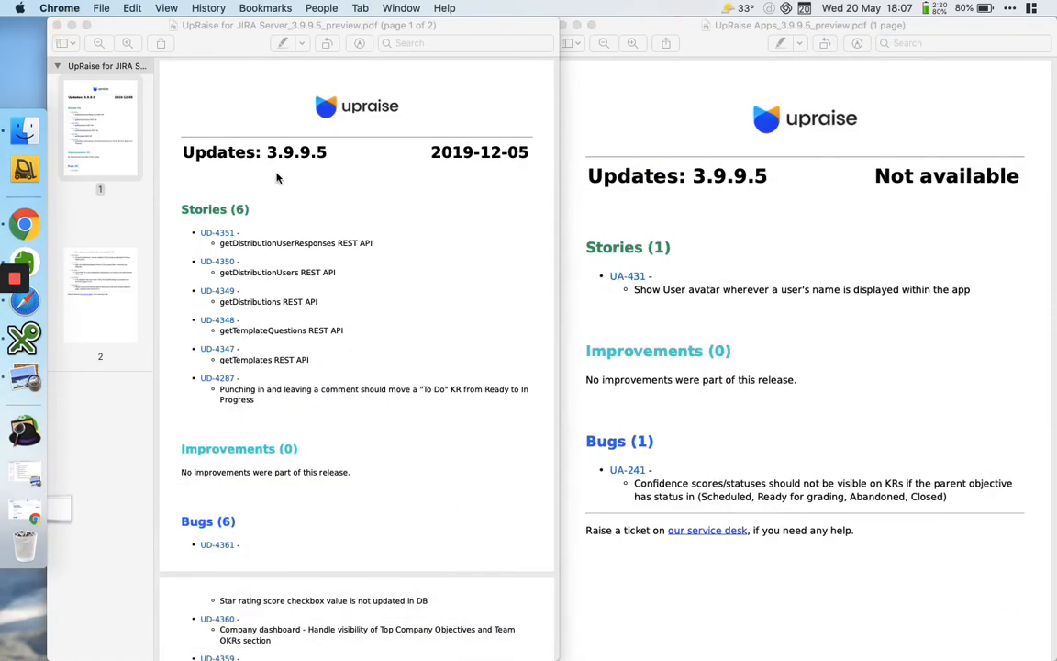
click(752, 237)
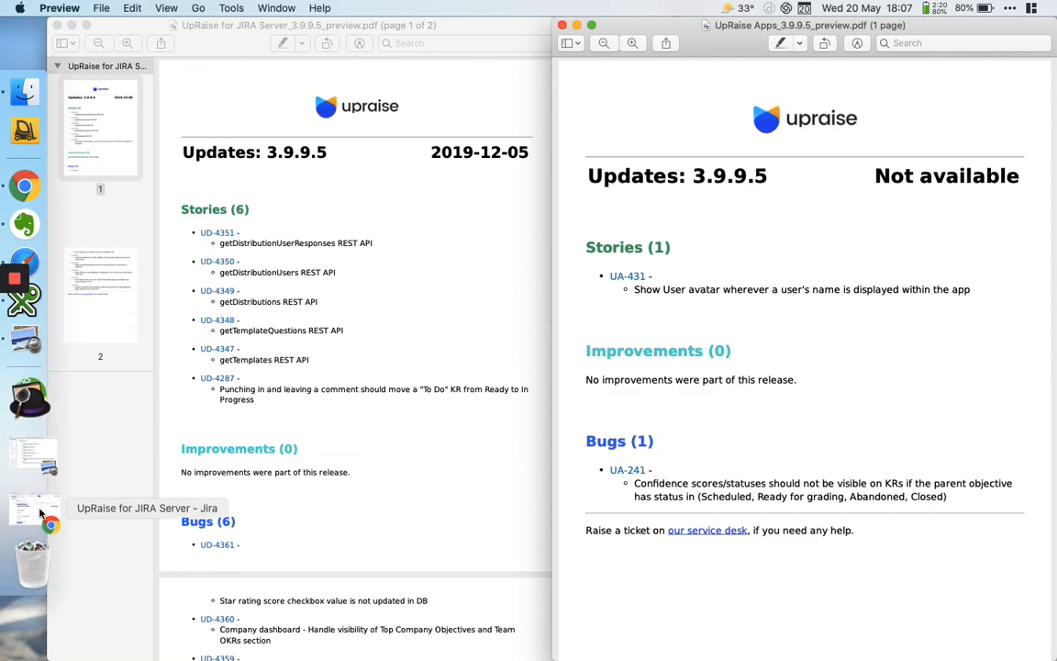
click(25, 473)
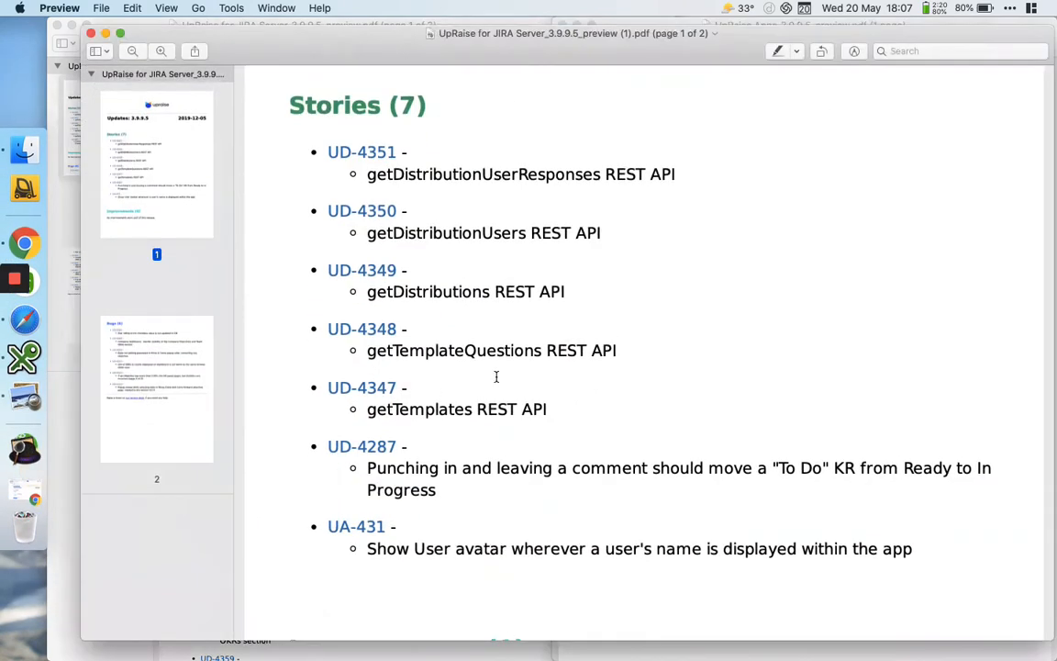
scroll(496, 377, up, 2)
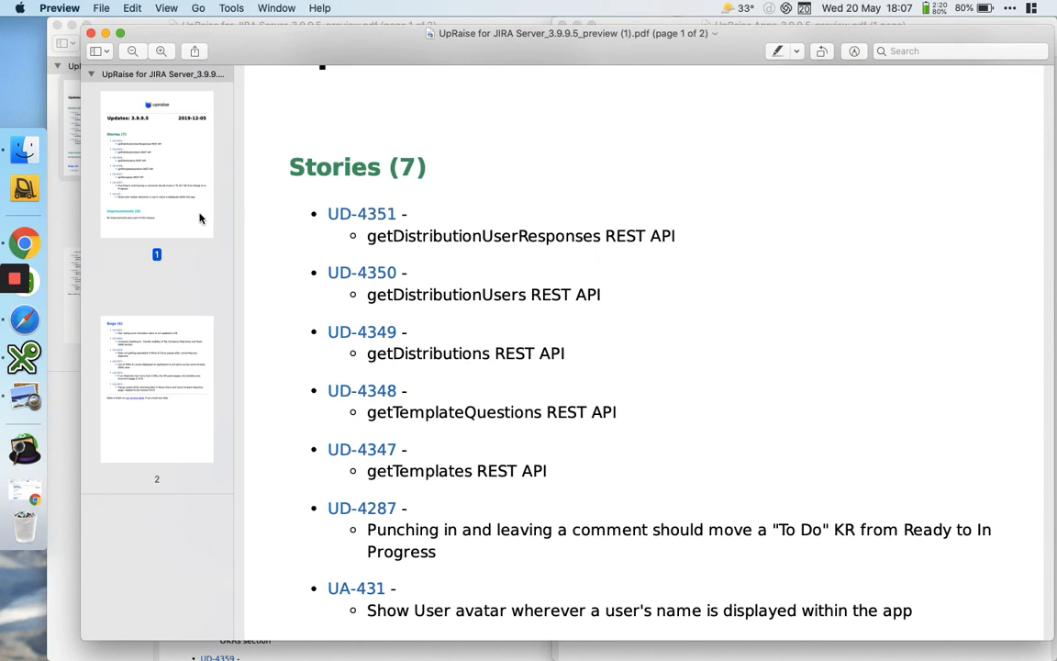
Switch back to Chrome, open the Stories JQL section for editing and review its project, issueType and fixVersion conditions
click(33, 244)
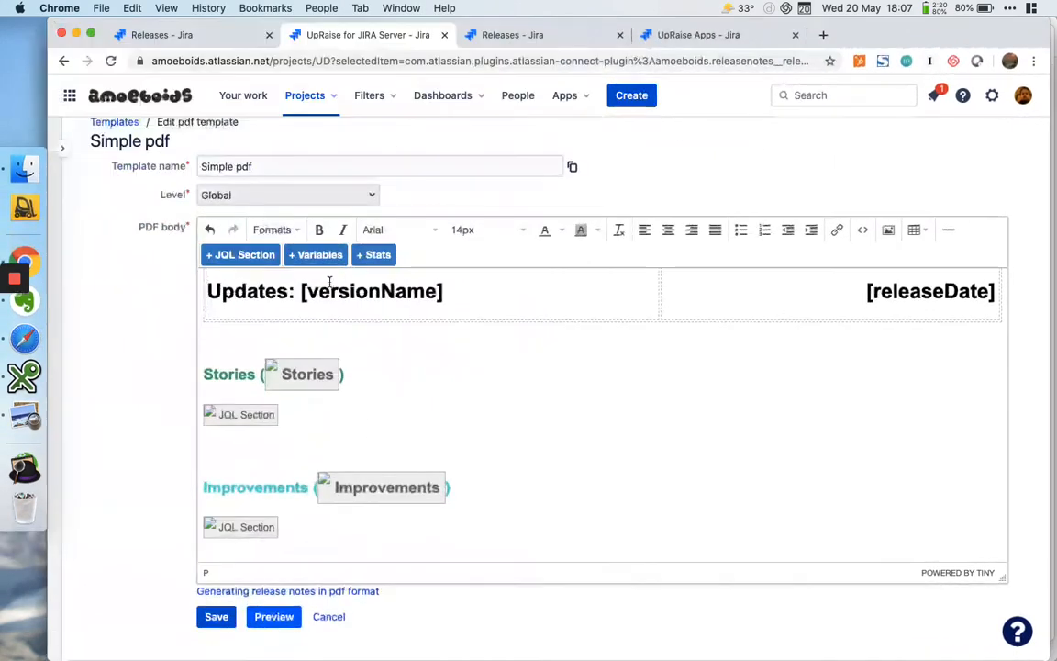
click(237, 414)
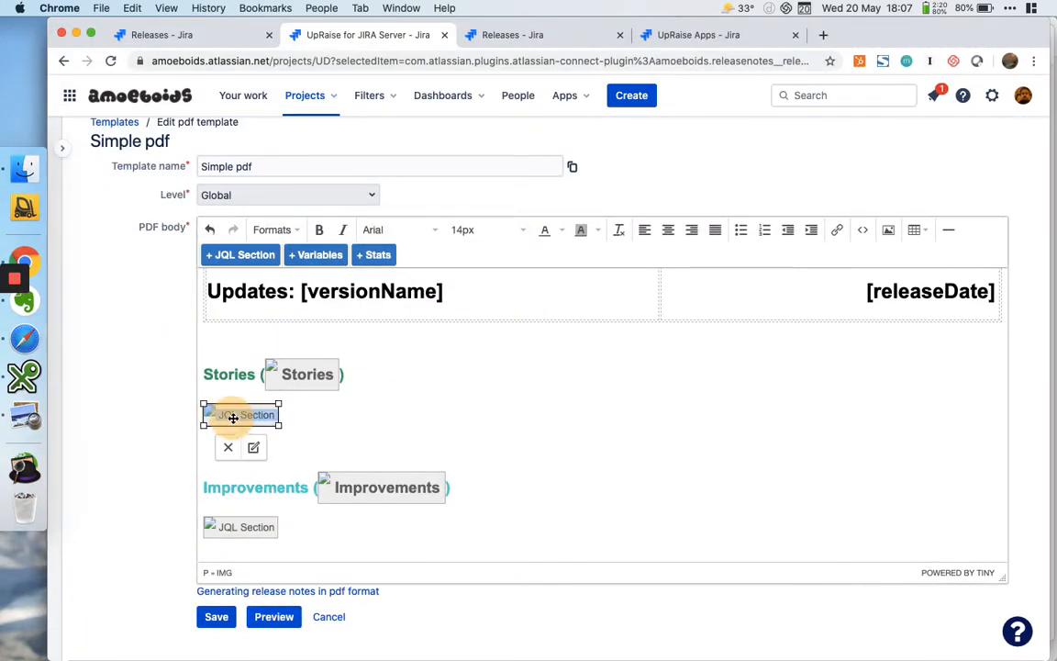
click(252, 445)
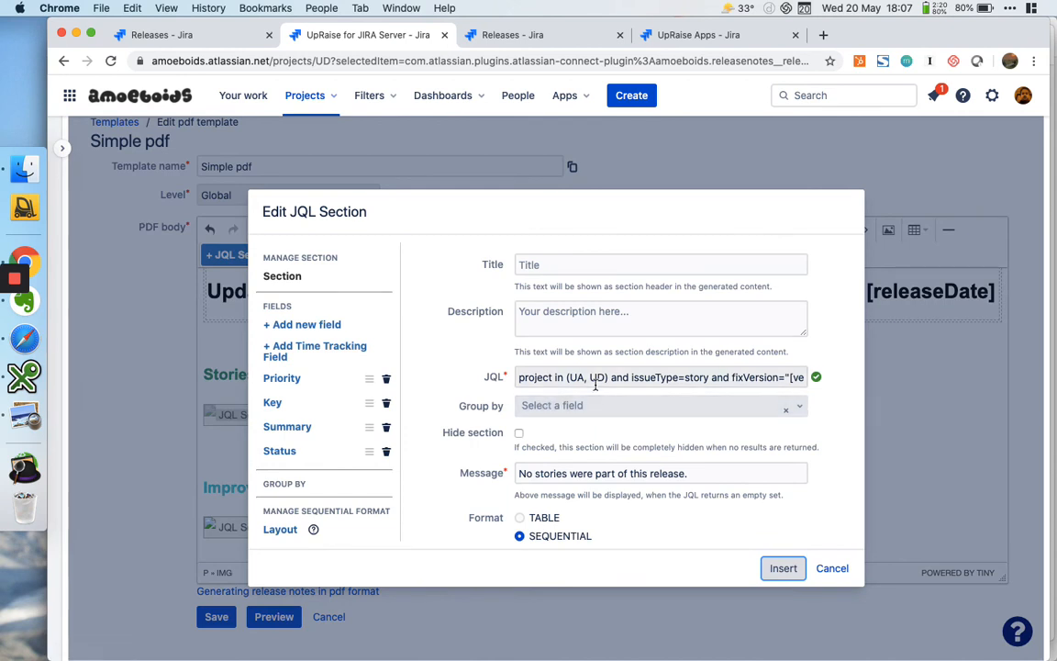
click(609, 377)
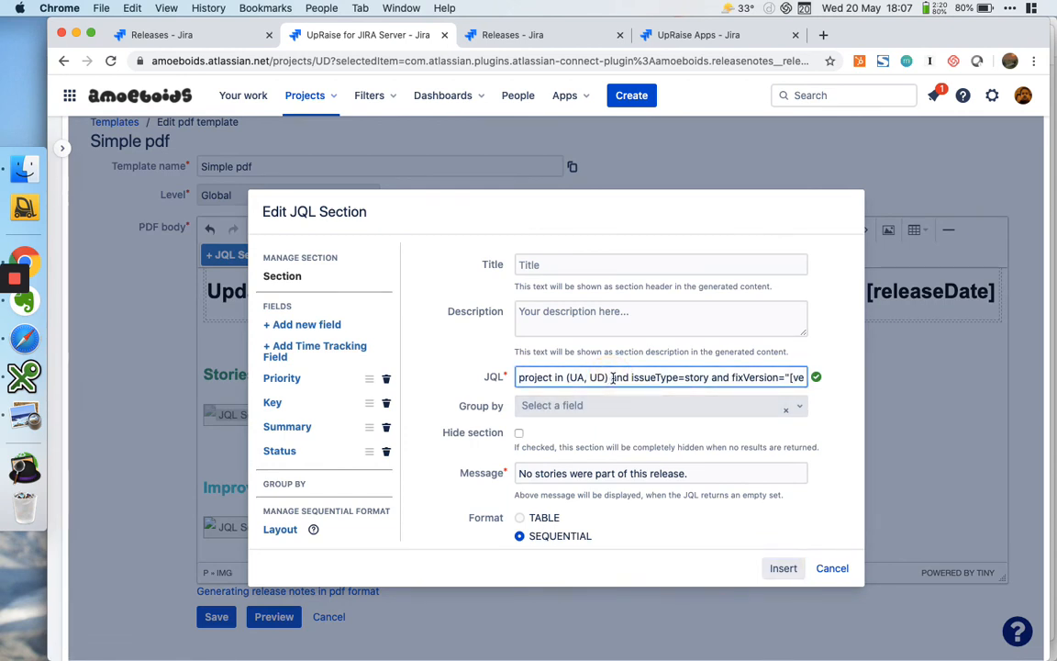
click(650, 377)
scroll(651, 377, right, 2)
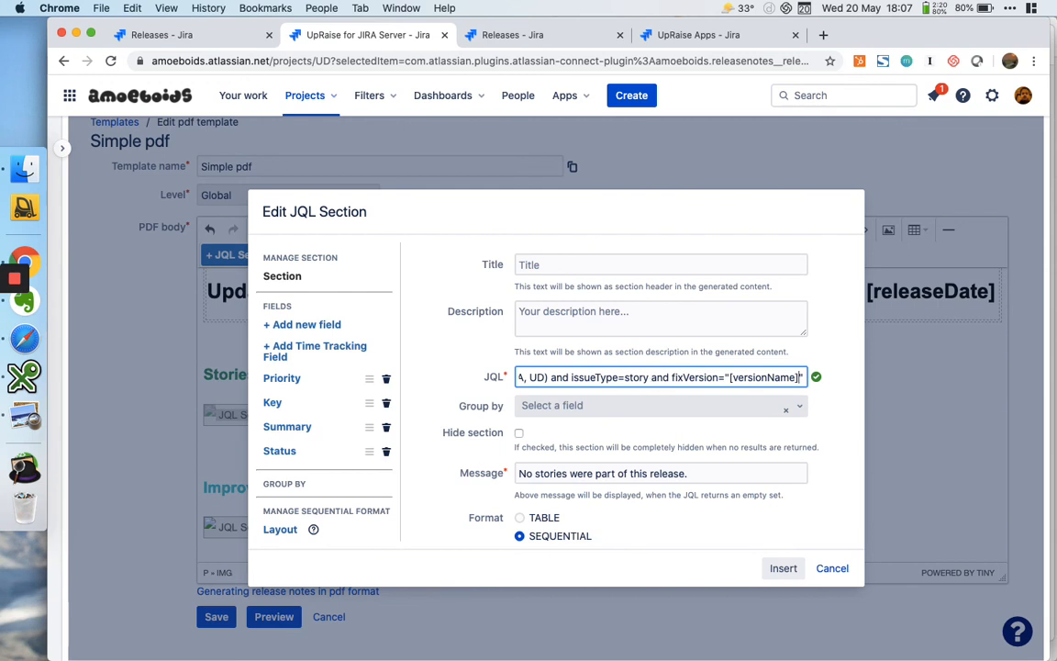
click(675, 377)
triple_click(697, 377)
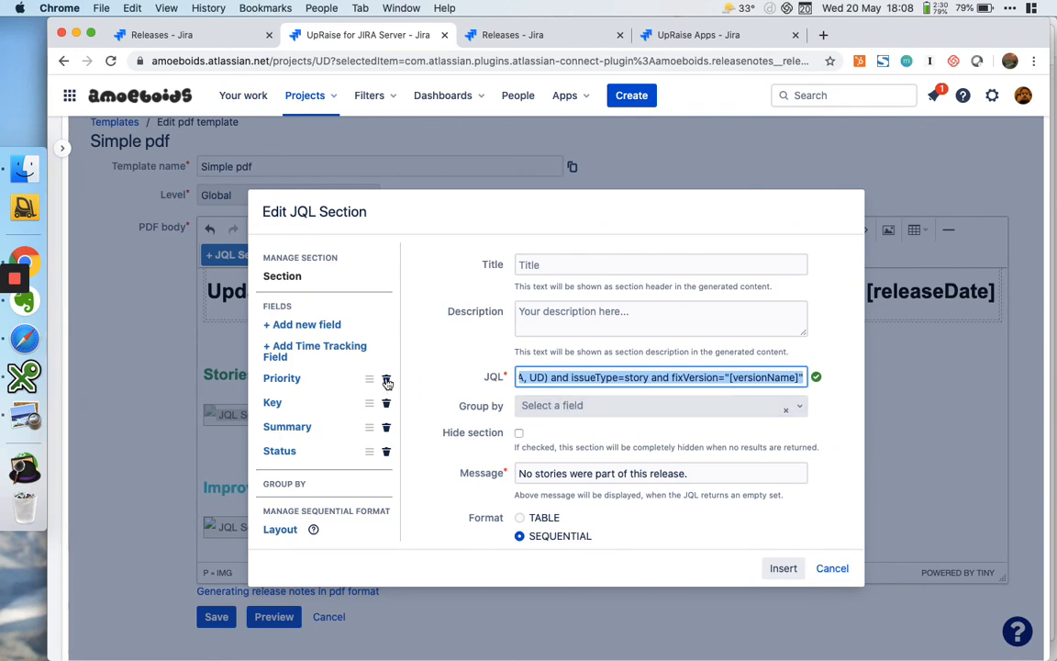
Switch to Safari and view the "Adding Issues From Different Projects to Release Notes" documentation page from its beginning
click(30, 336)
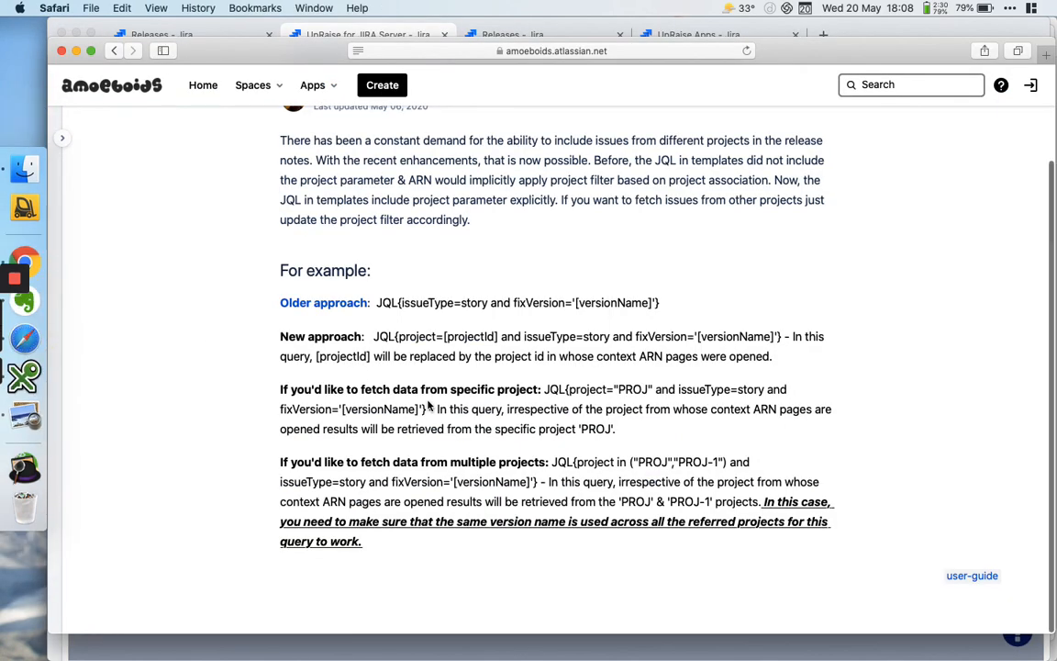
scroll(426, 402, up, 3)
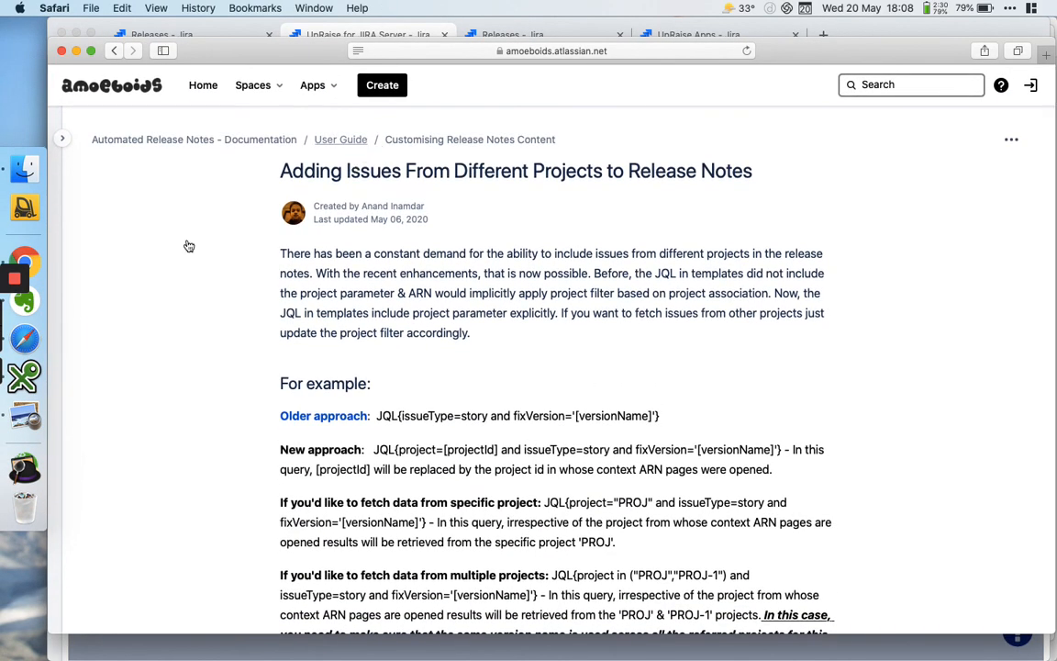